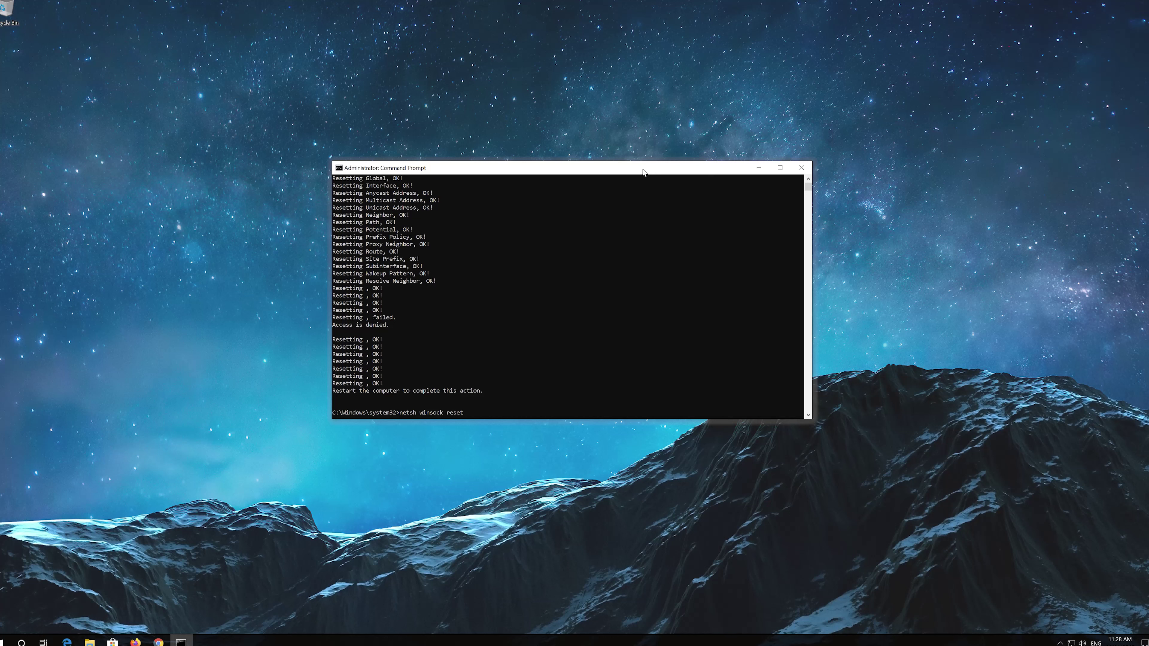
# Run the commands netsh winsock reset, ipconfig /flushdns and exit in the administrator Command Prompt.
pyautogui.press('Return')
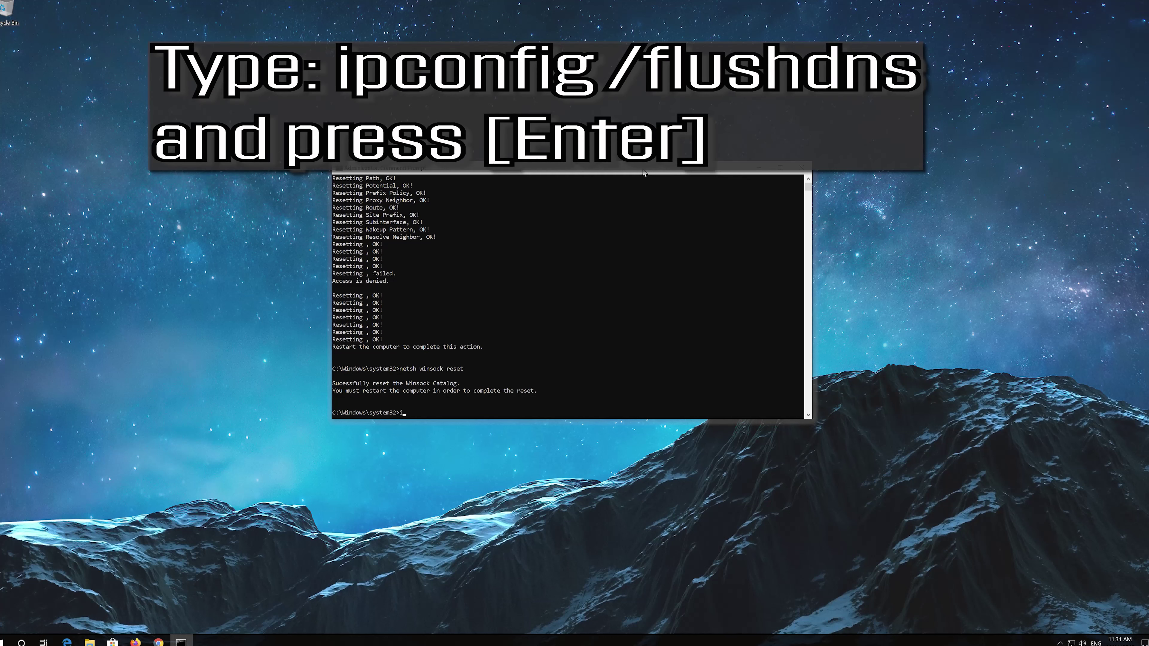
pyautogui.write('ipconfig /flushdns')
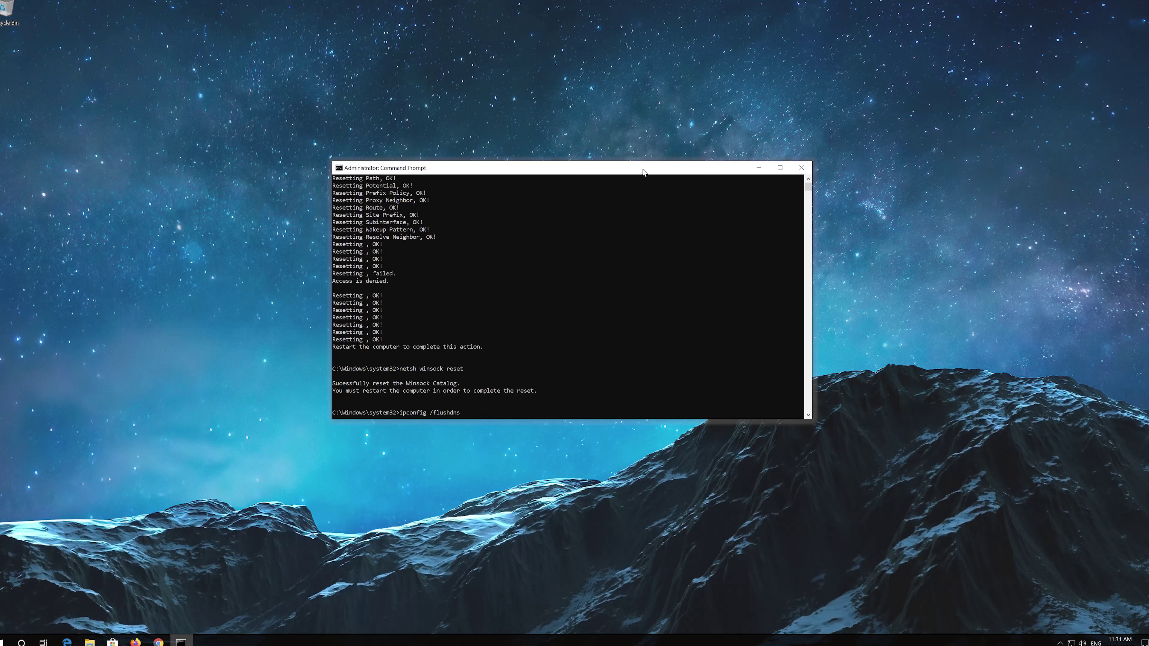
pyautogui.press('Return')
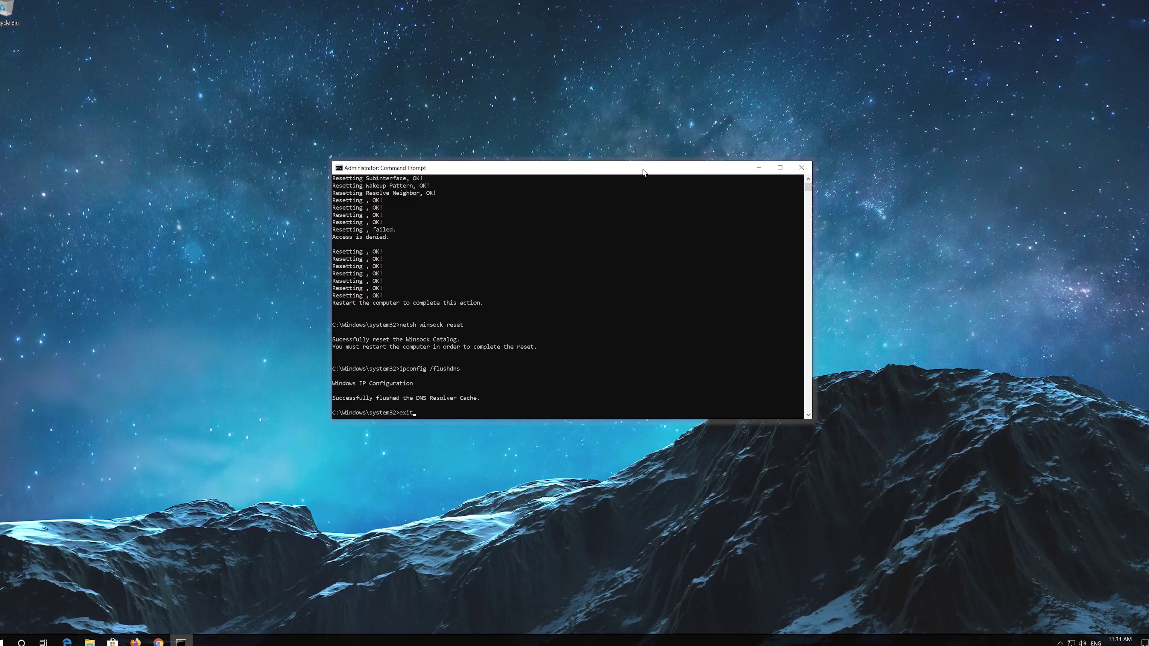
pyautogui.press('Return')
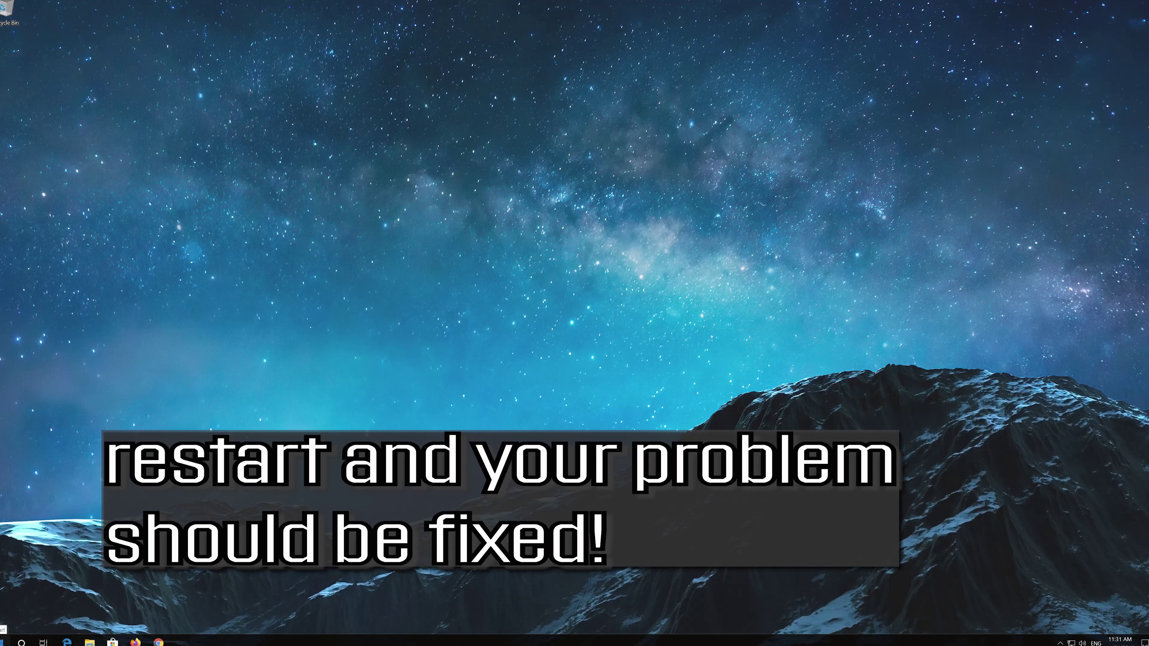
# Restart the computer to apply the Winsock reset and DNS flush.
pyautogui.click(4, 642)
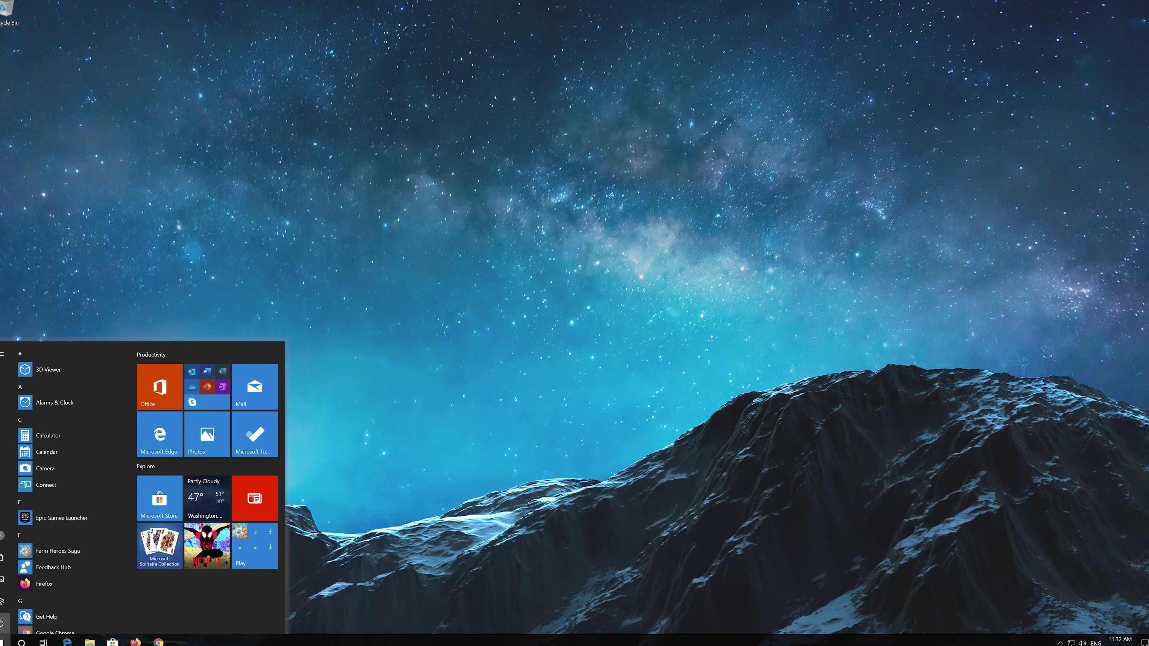
pyautogui.click(3, 623)
pyautogui.click(15, 600)
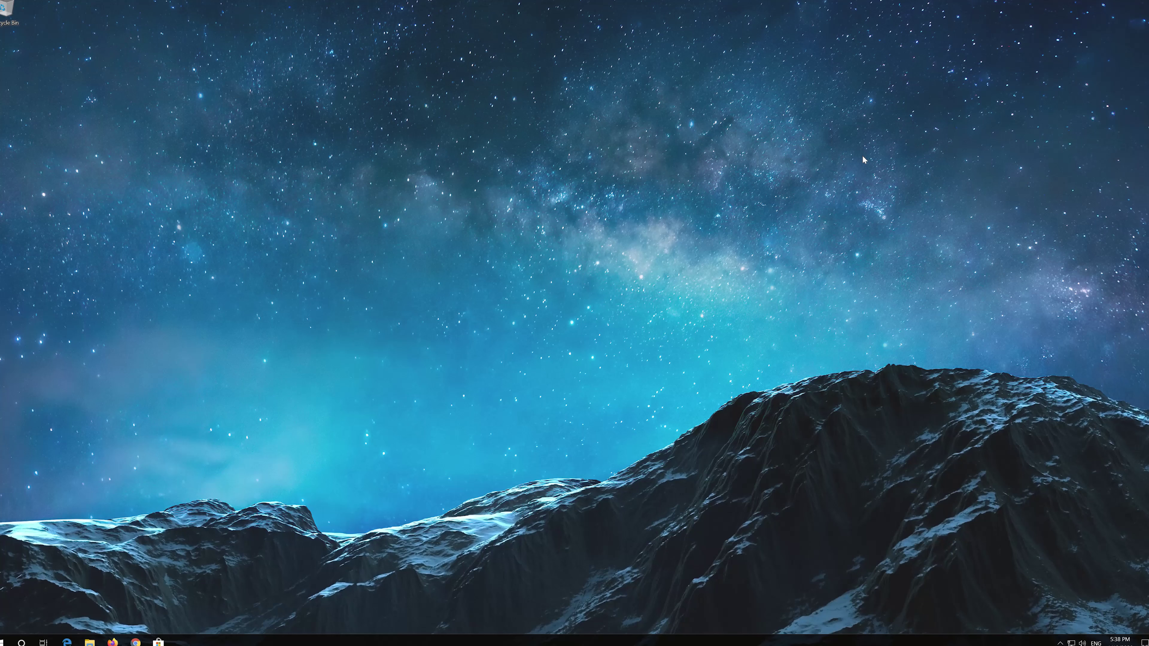
# Search Windows for "control panel" and open the Control Panel app.
pyautogui.press('super')
pyautogui.press('Escape')
pyautogui.press('super')
pyautogui.write('control panel')
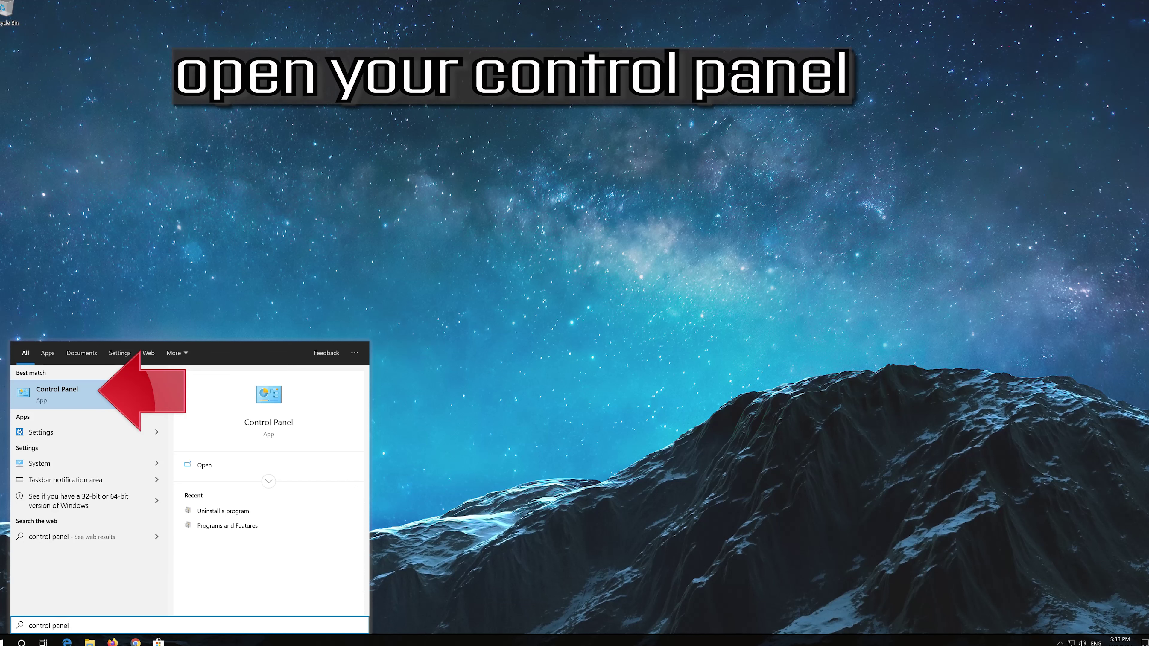
pyautogui.click(97, 395)
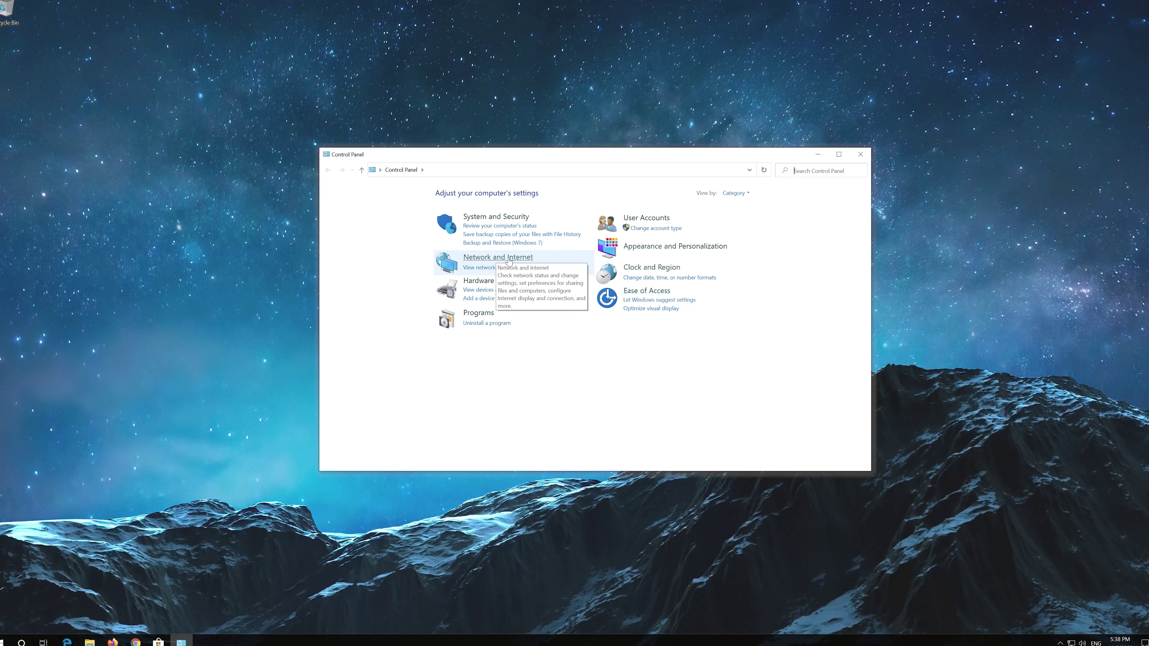
# Open the network adapter settings through Network and Internet and the Network and Sharing Center.
pyautogui.click(498, 257)
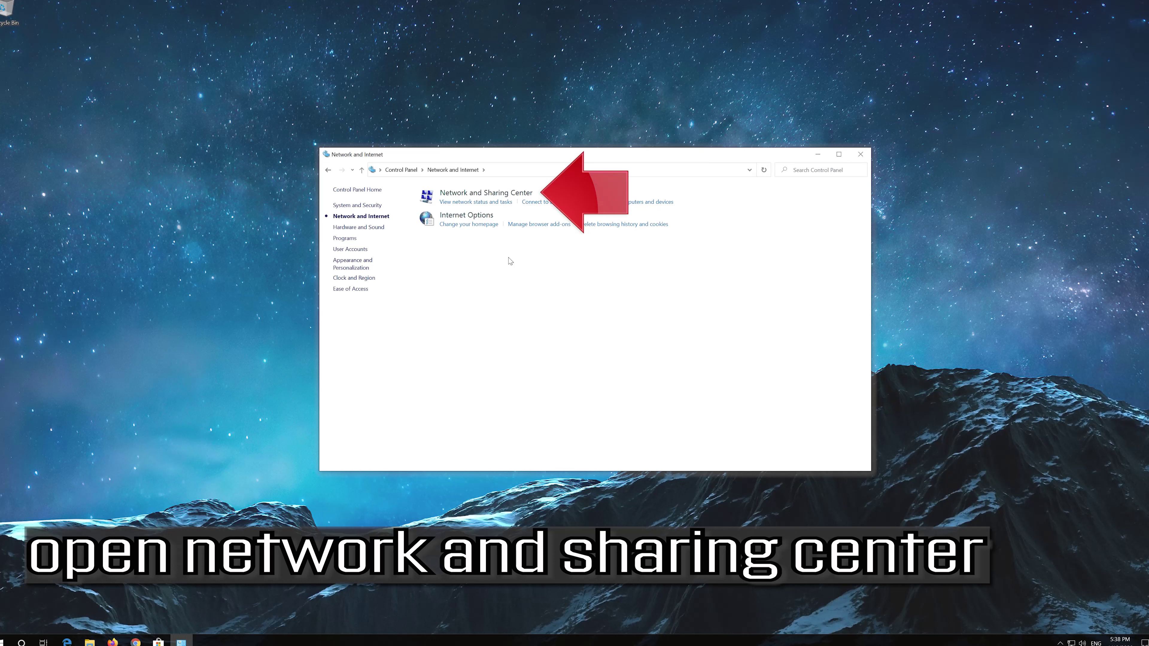
pyautogui.click(498, 196)
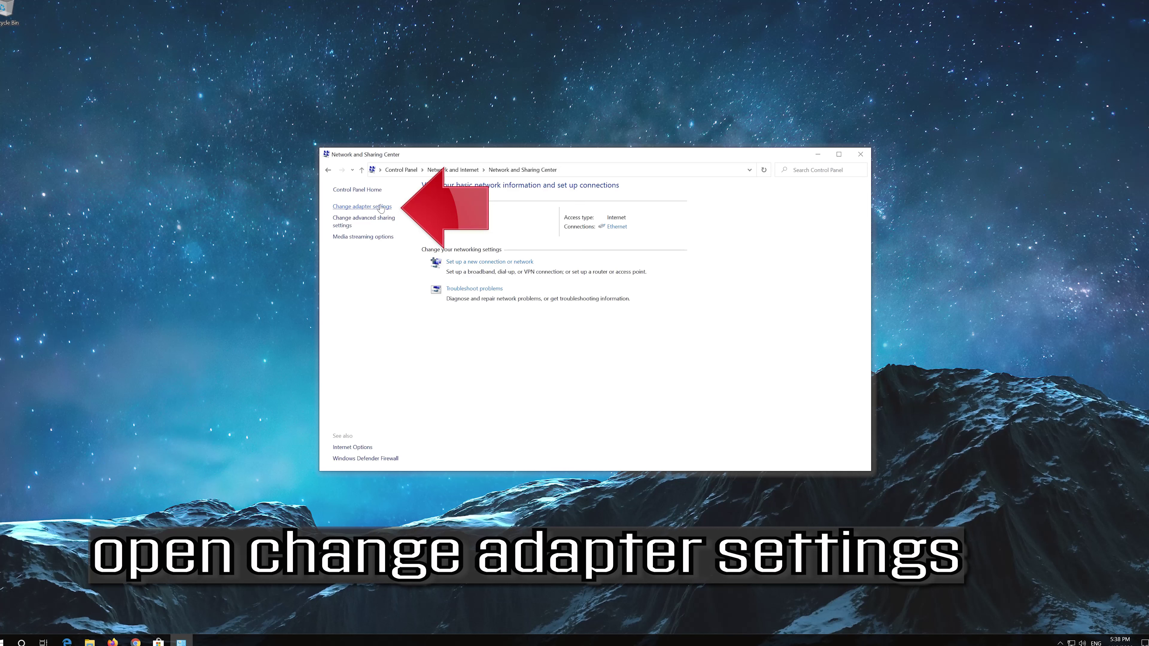
pyautogui.click(361, 207)
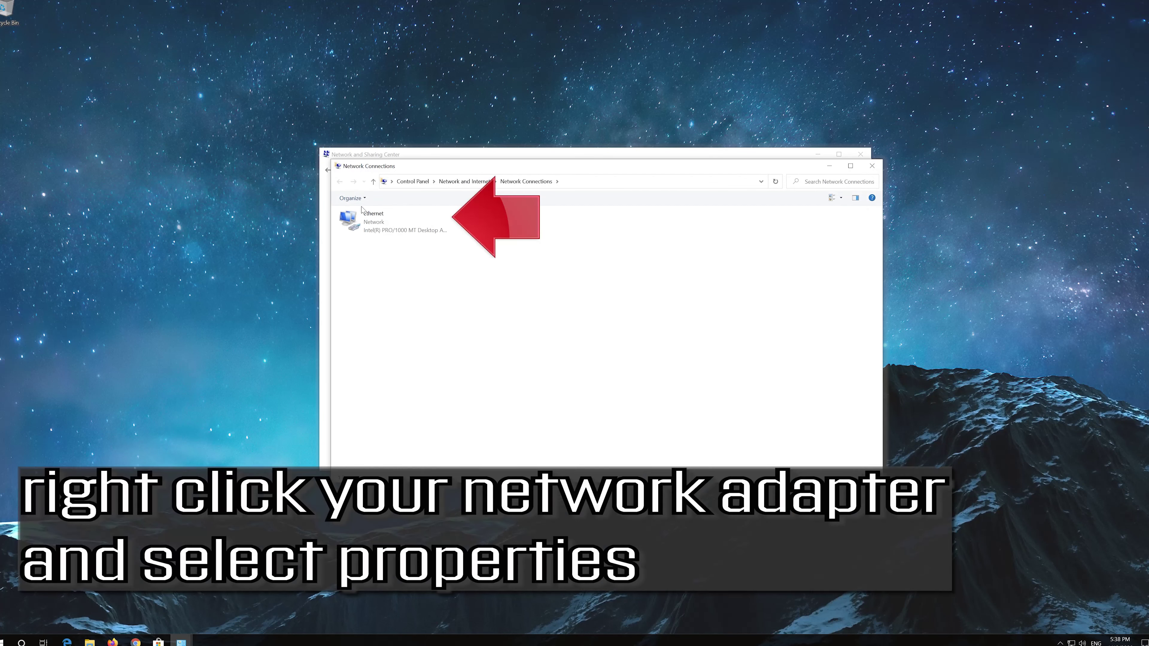
# Open the Ethernet adapter's properties and bring up its Internet Protocol Version 4 (TCP/IPv4) properties.
pyautogui.click(367, 222)
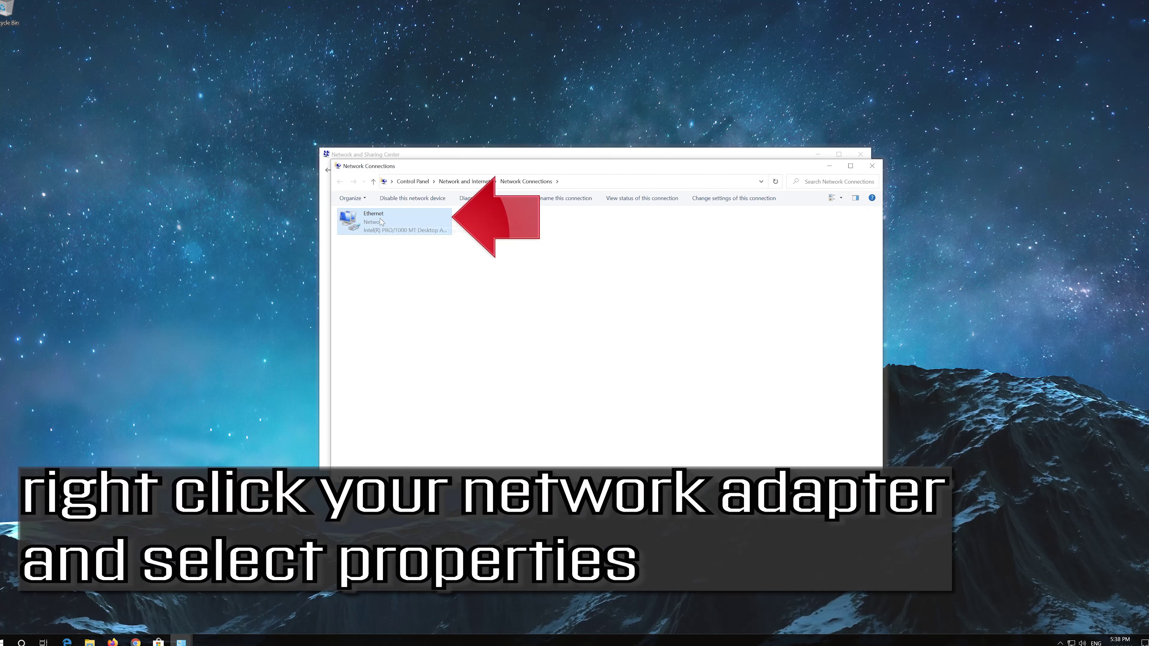
pyautogui.rightClick(392, 219)
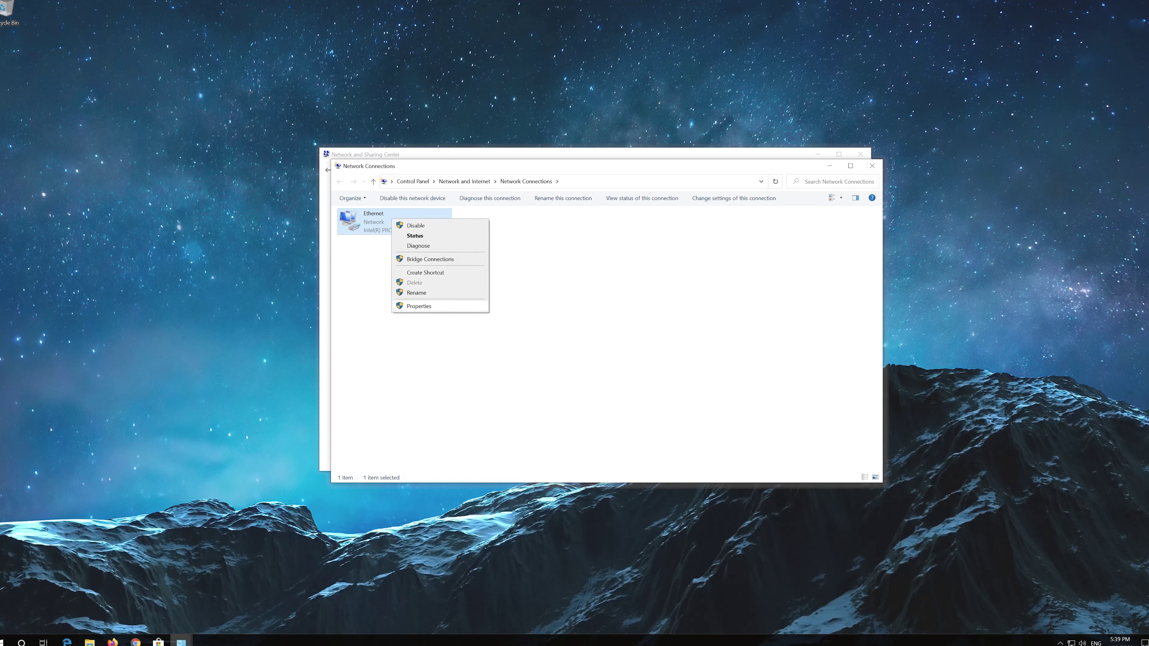
pyautogui.click(432, 312)
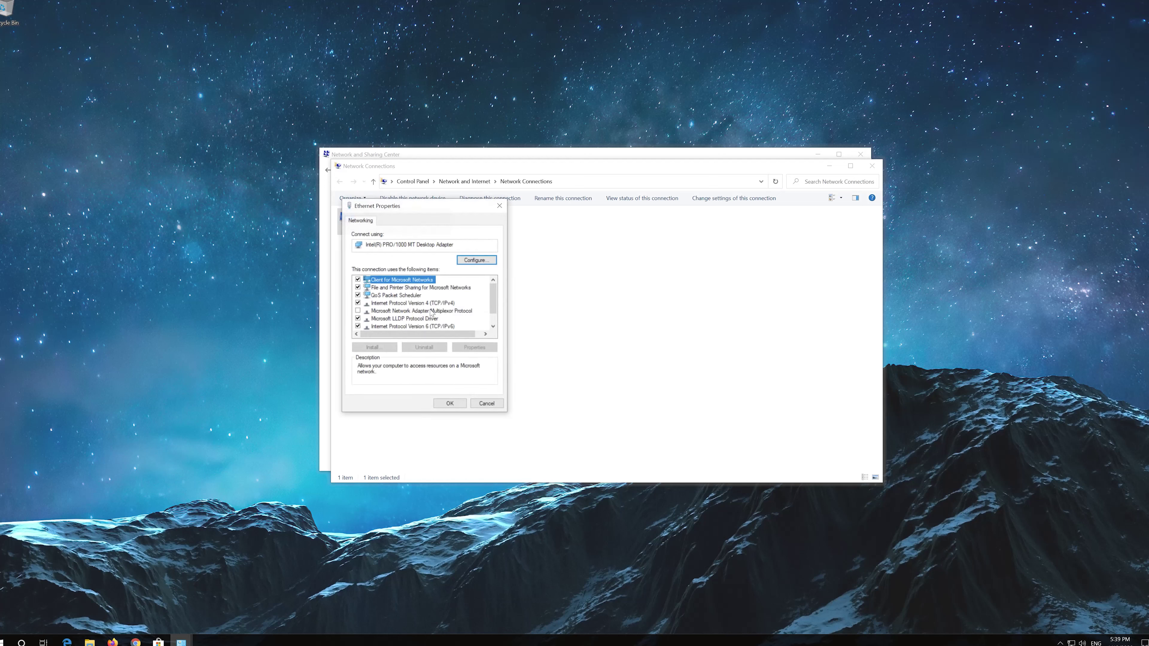
pyautogui.moveTo(421, 209); pyautogui.dragTo(603, 214)
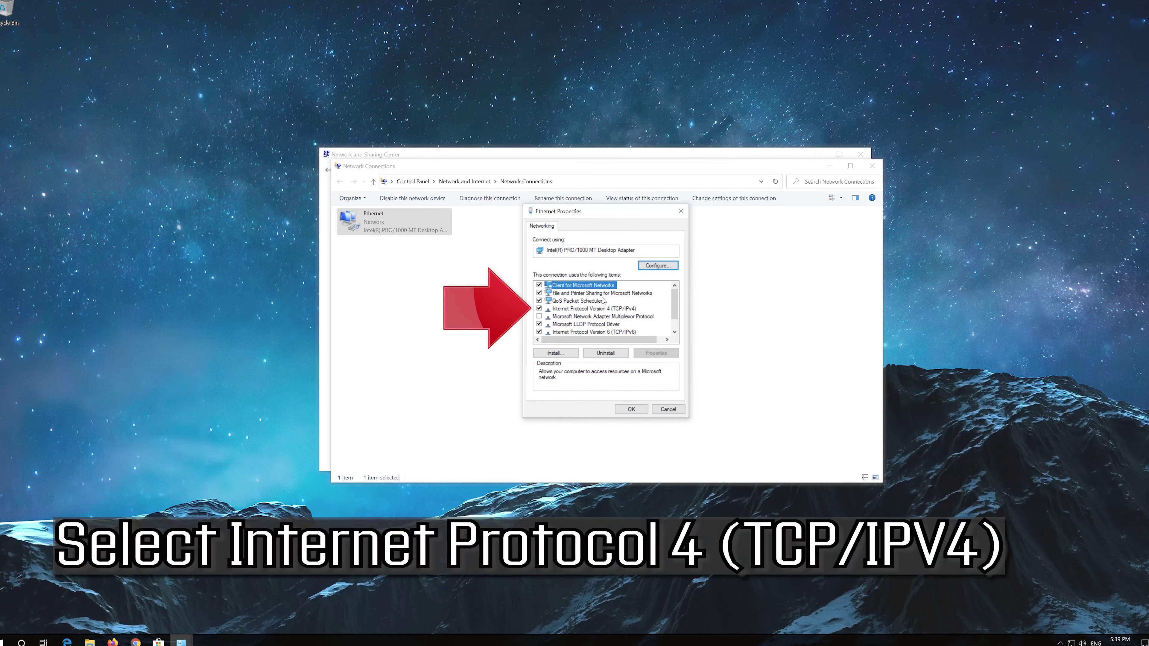
pyautogui.click(620, 310)
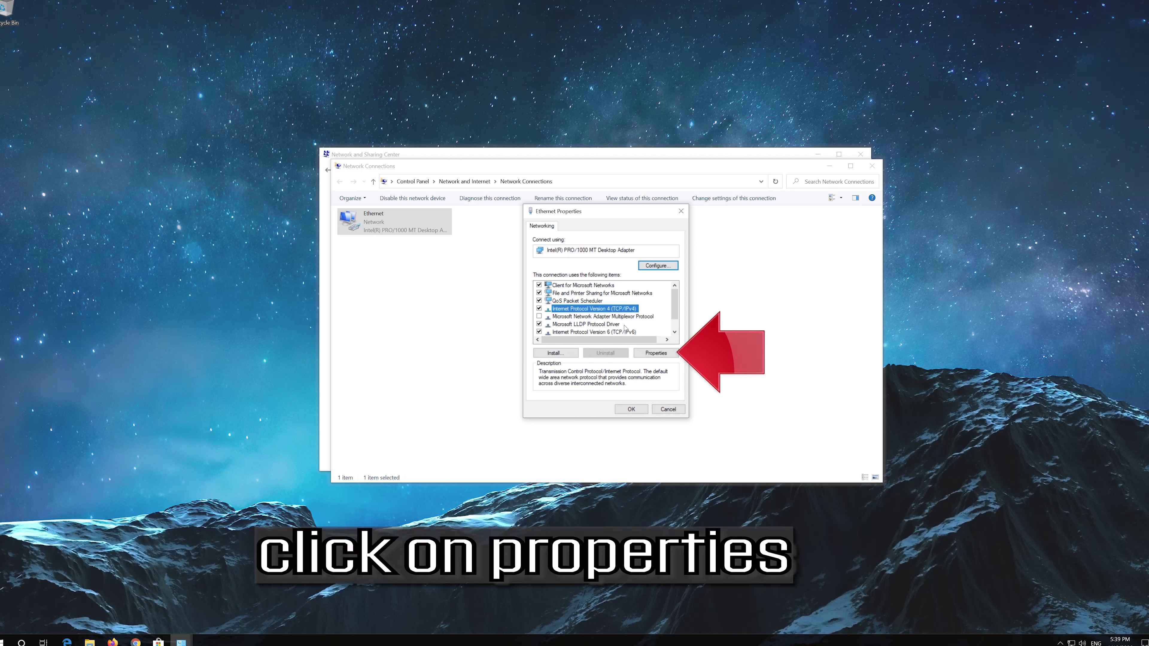
pyautogui.click(663, 355)
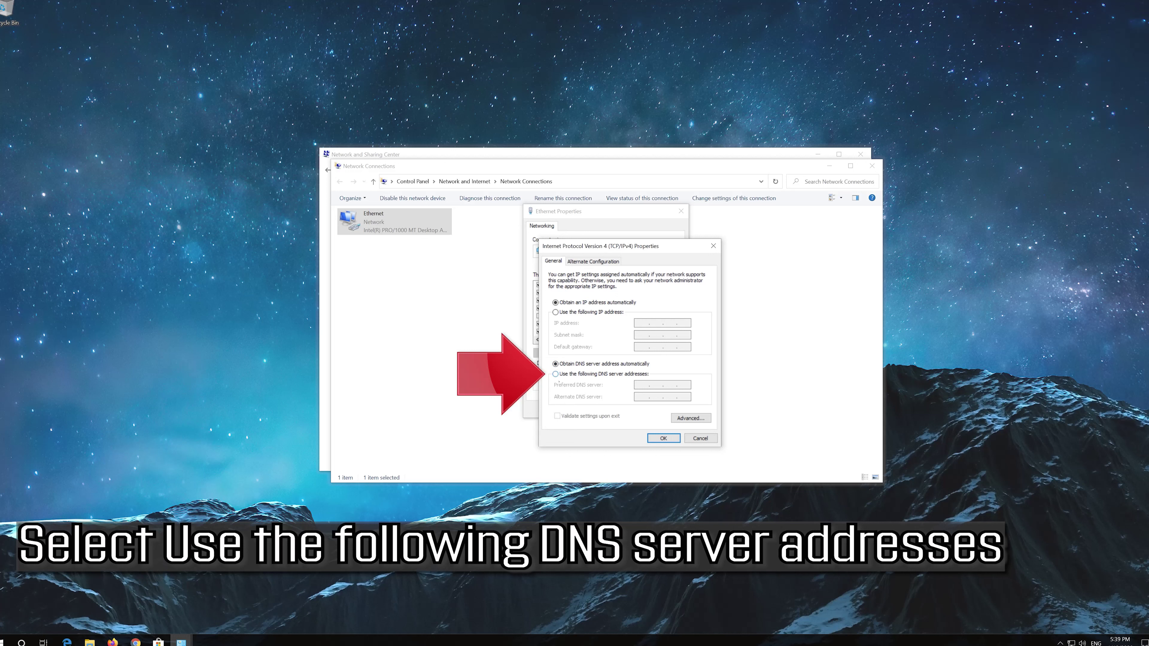
# Set the adapter's preferred DNS server to 1.1.1.1 and alternate to 1.0.0.1, apply them and close the Ethernet properties.
pyautogui.click(556, 375)
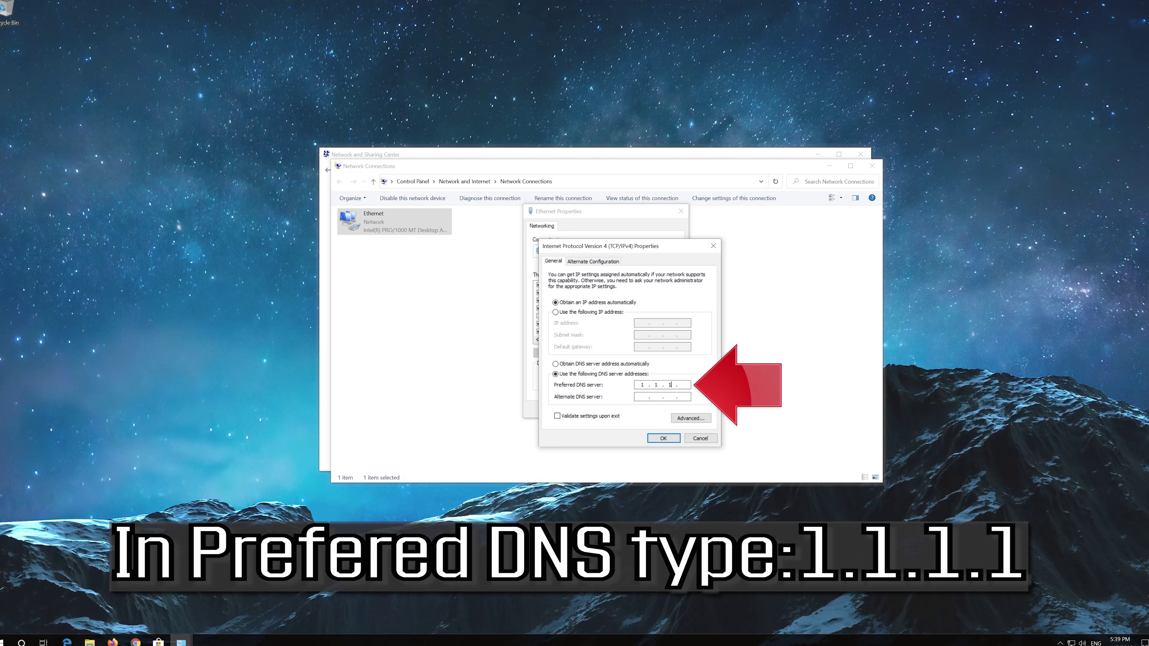
pyautogui.write('1')
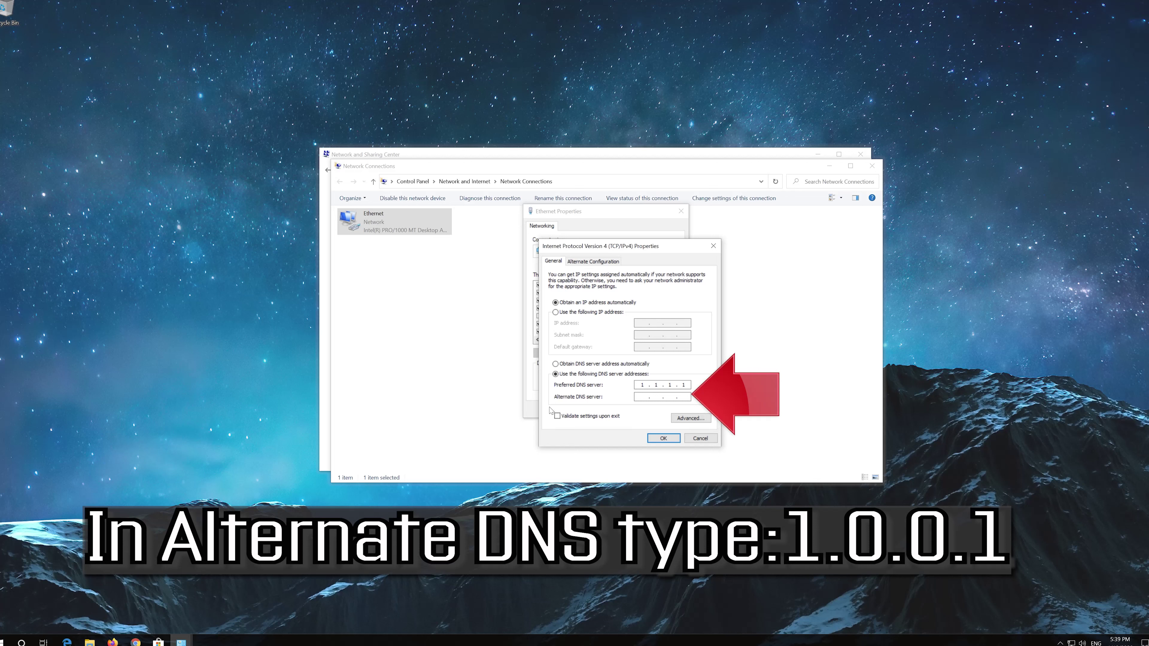
pyautogui.click(641, 396)
pyautogui.write('1.0.0.')
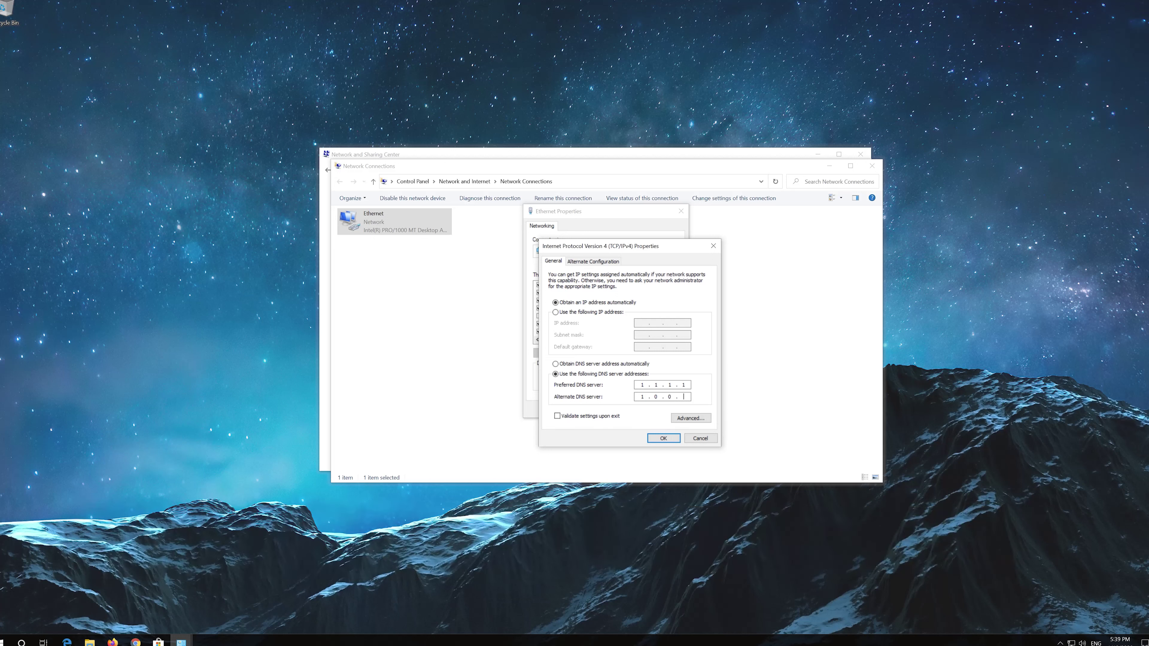
pyautogui.write('1')
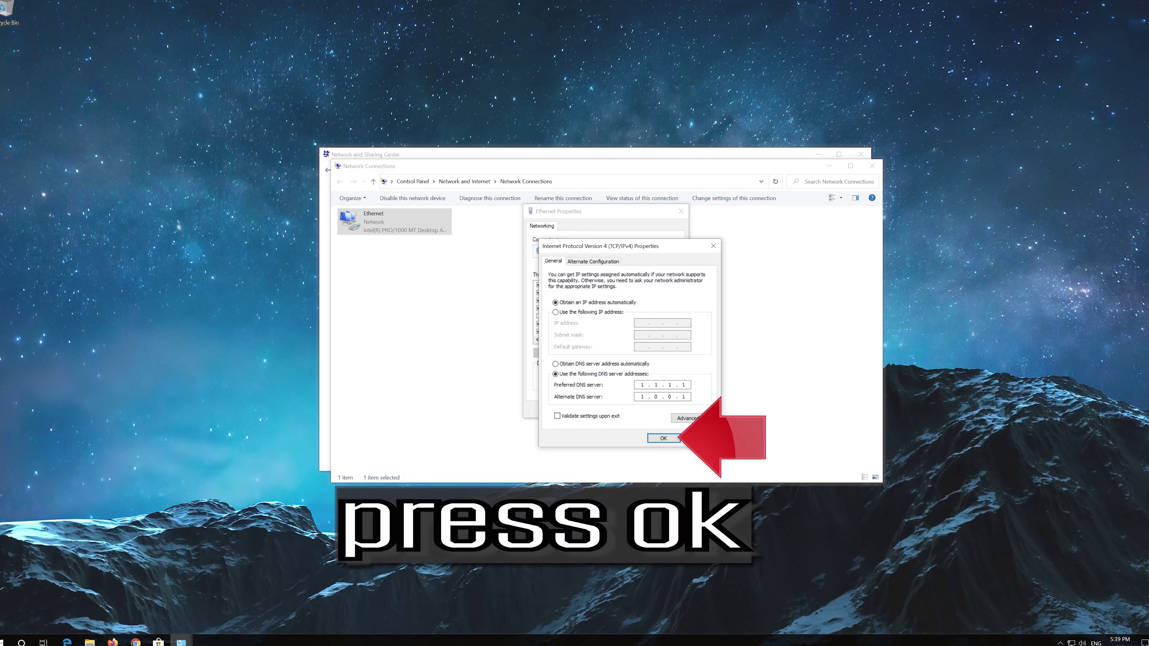
pyautogui.click(664, 438)
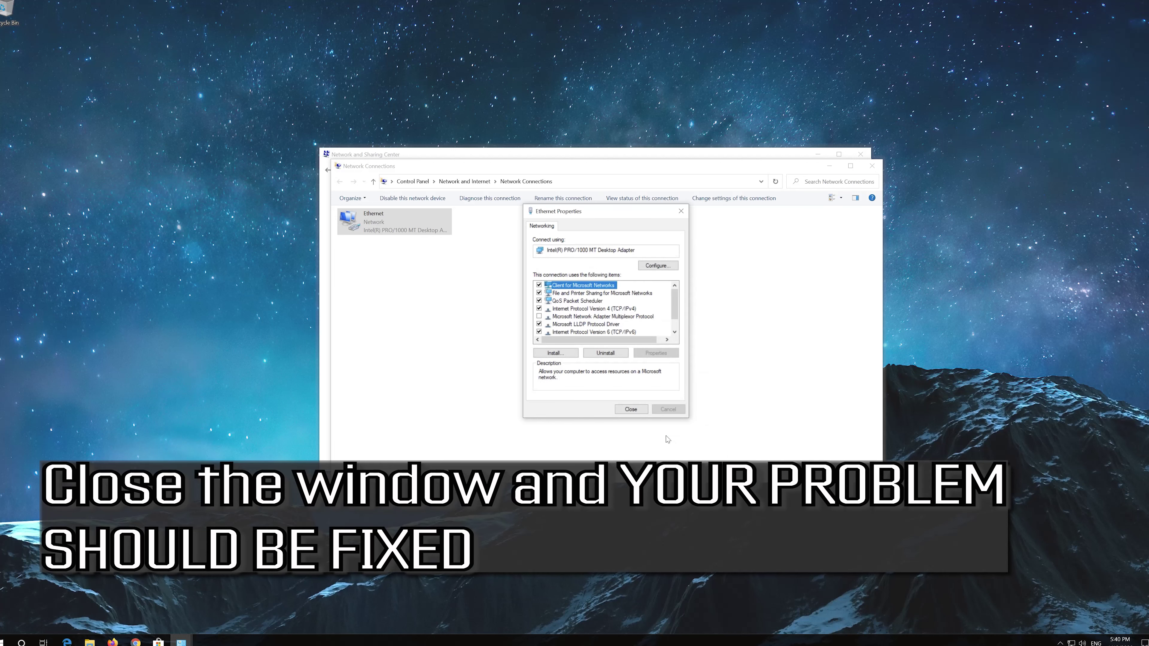
pyautogui.click(630, 411)
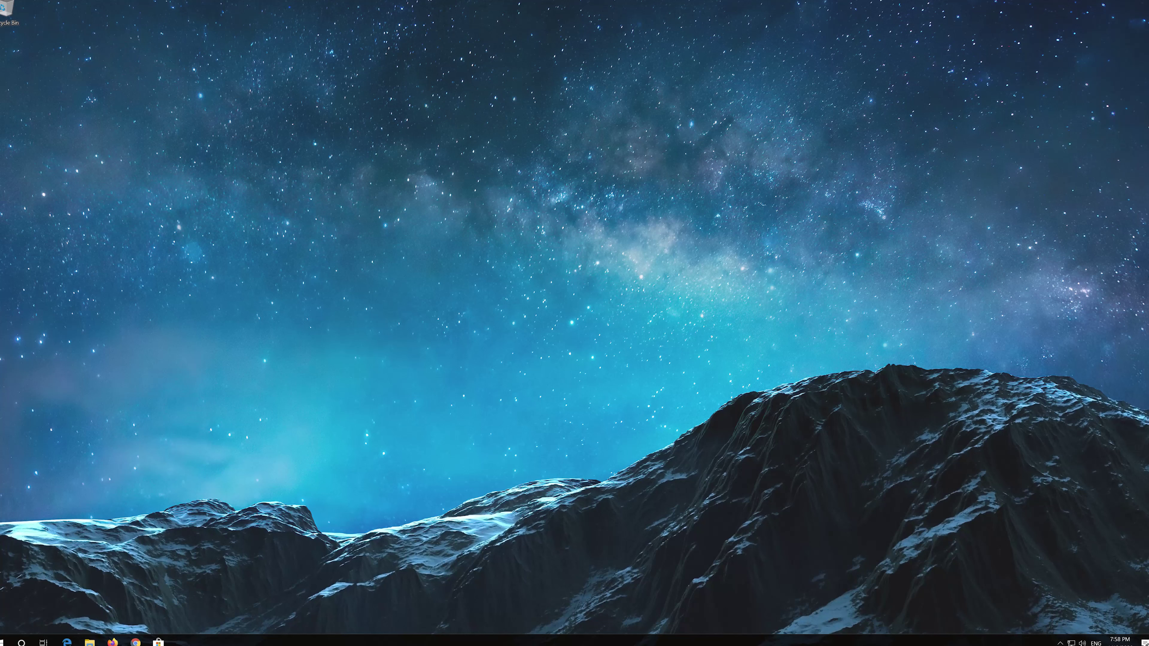
# Open the Network reset page in the Network & Internet section of Windows Settings.
pyautogui.click(5, 640)
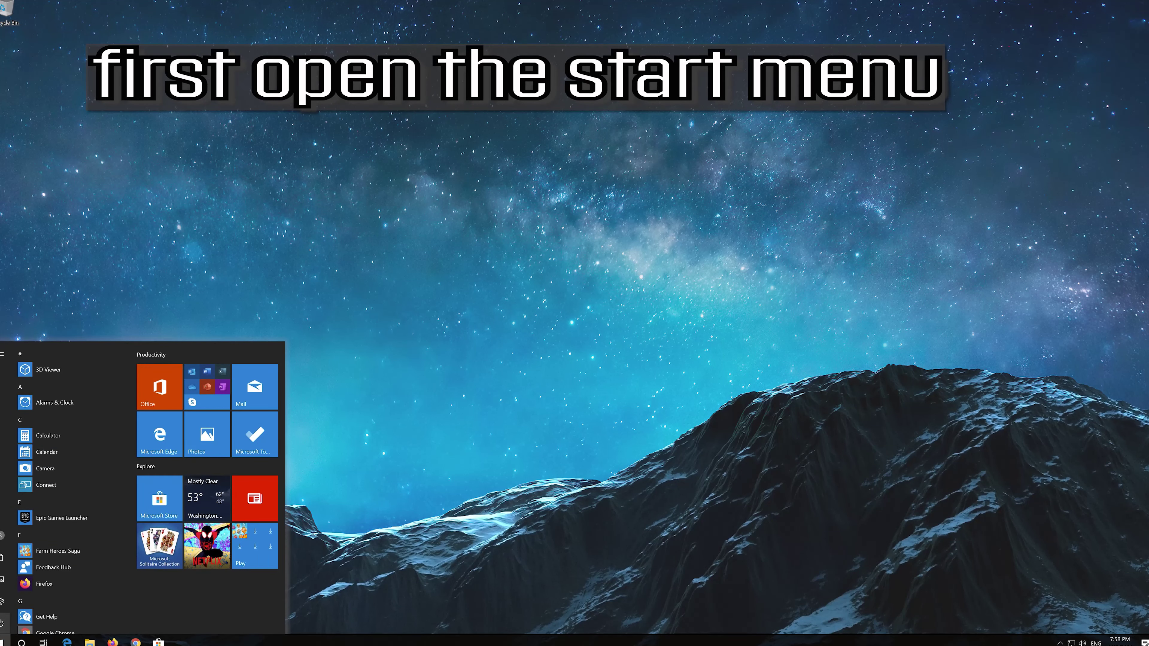
pyautogui.moveTo(5, 601)
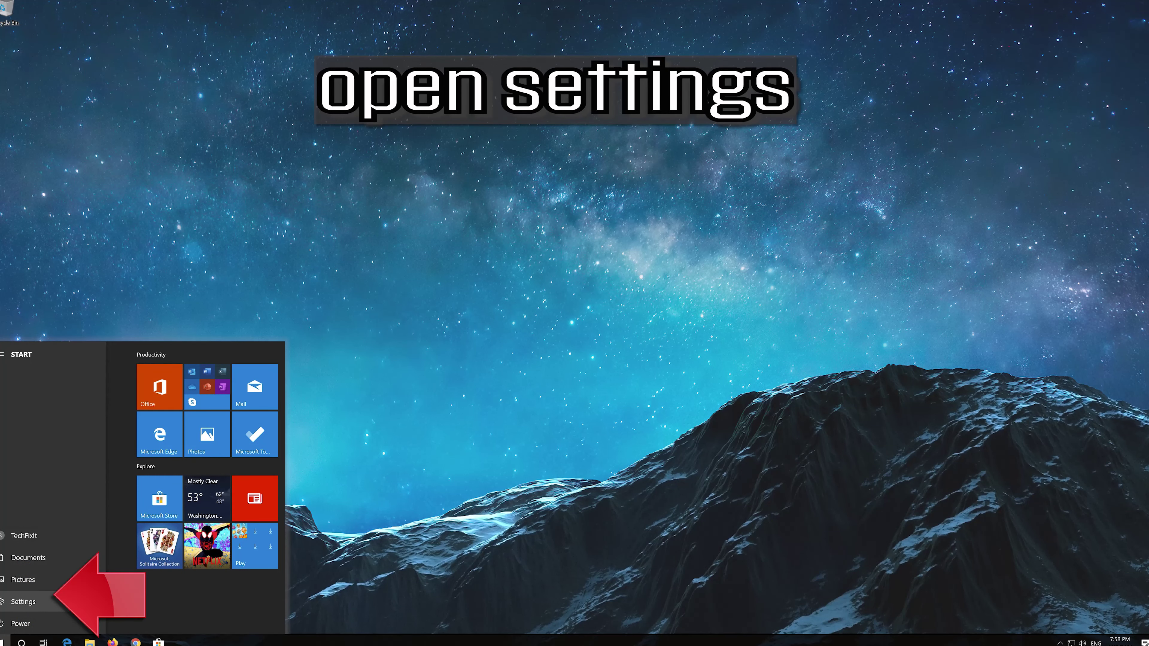
pyautogui.click(23, 602)
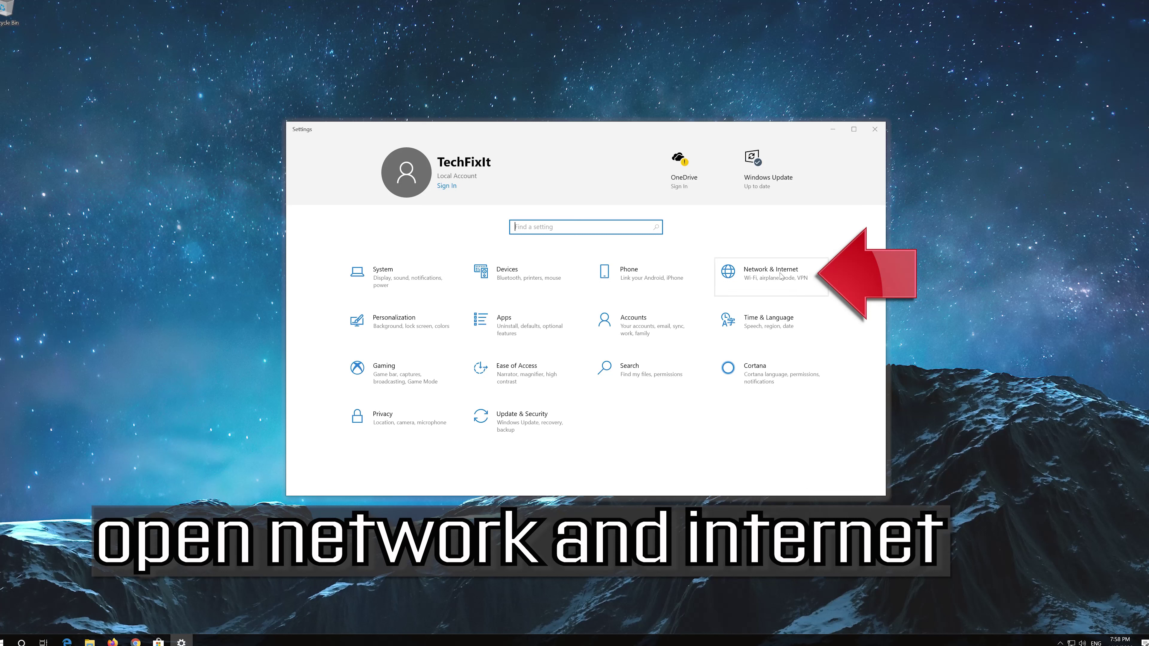
pyautogui.click(769, 278)
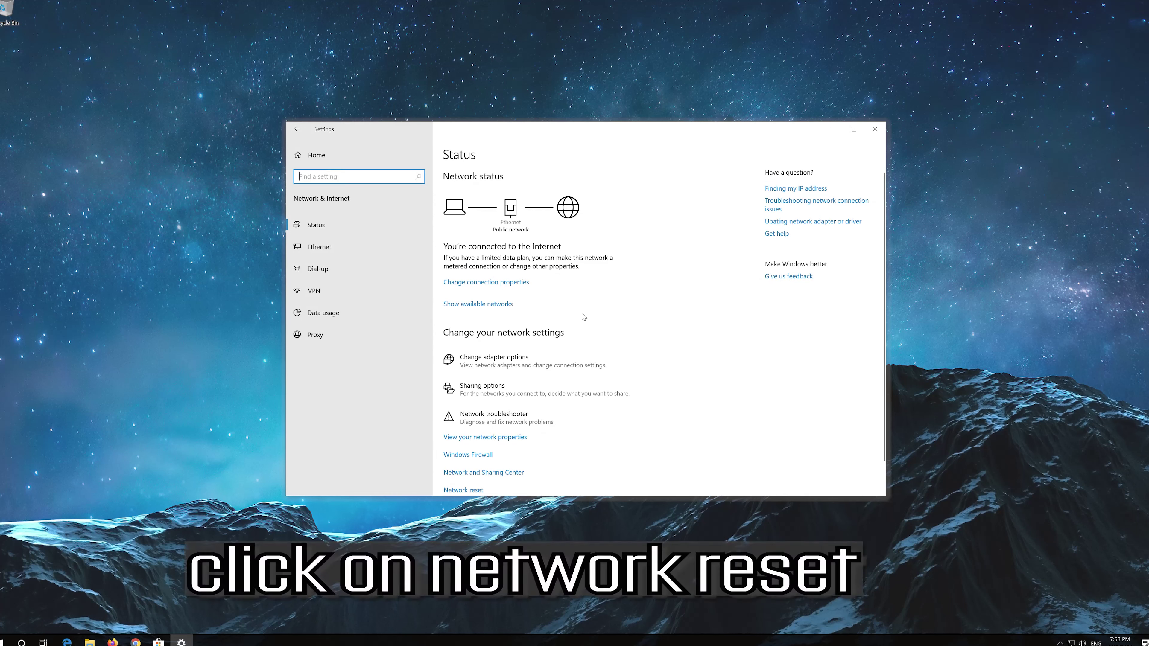
pyautogui.scroll(-1, 565, 320)
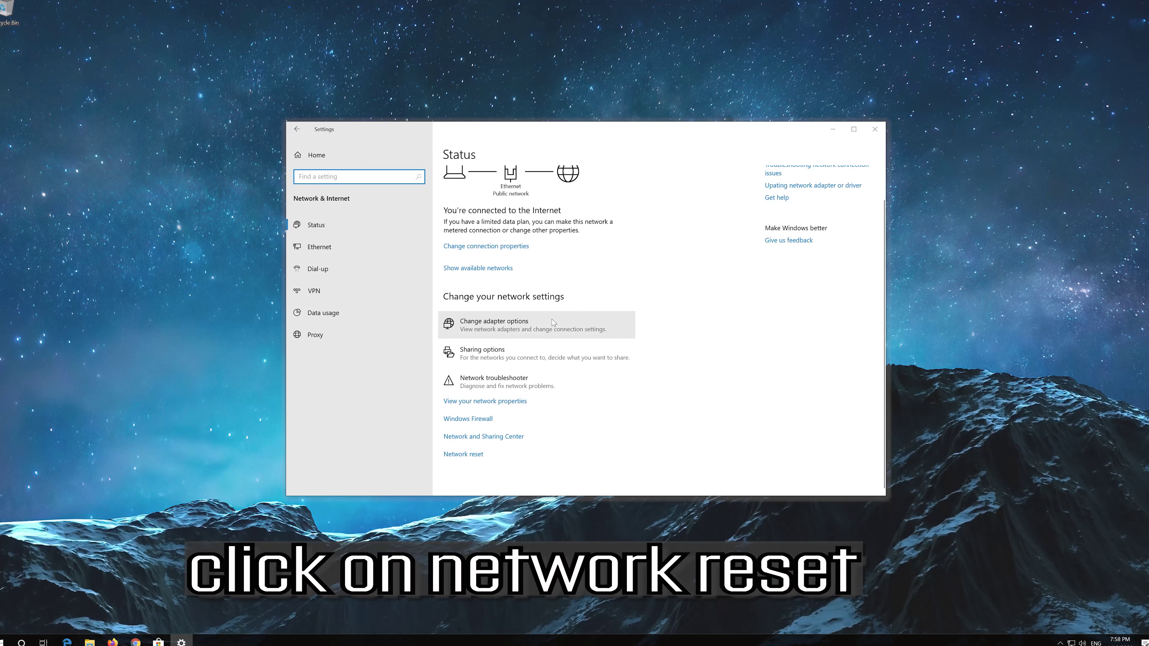
pyautogui.click(472, 455)
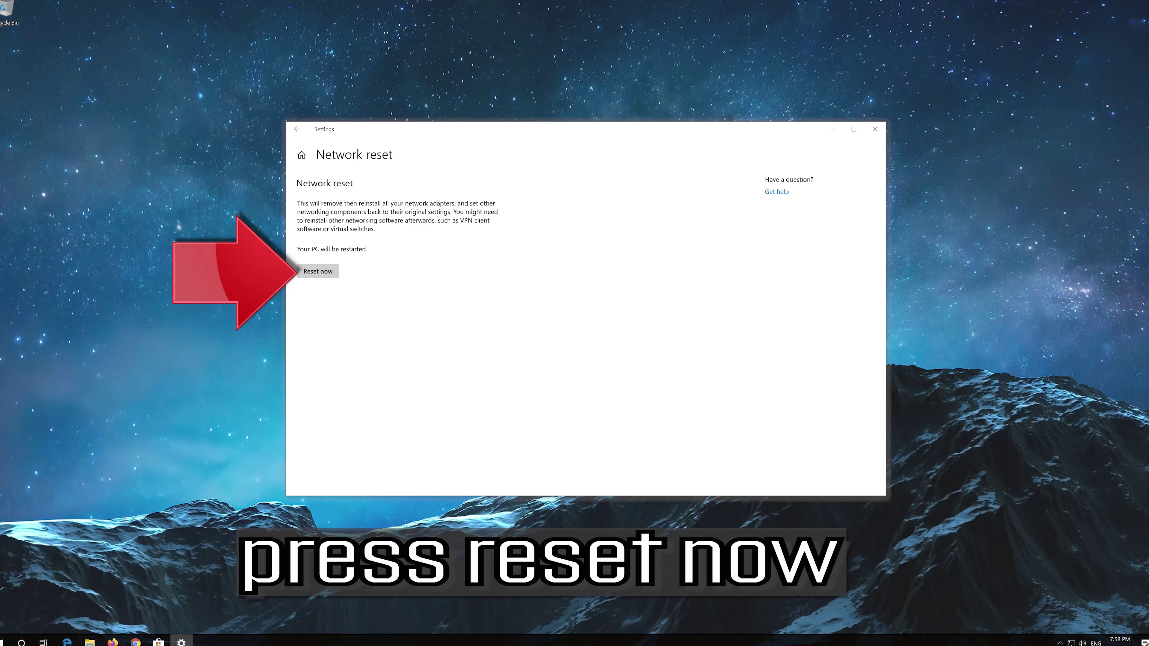
# Reset all network settings, confirm the reset, dismiss the sign-out notice and close Settings.
pyautogui.click(311, 274)
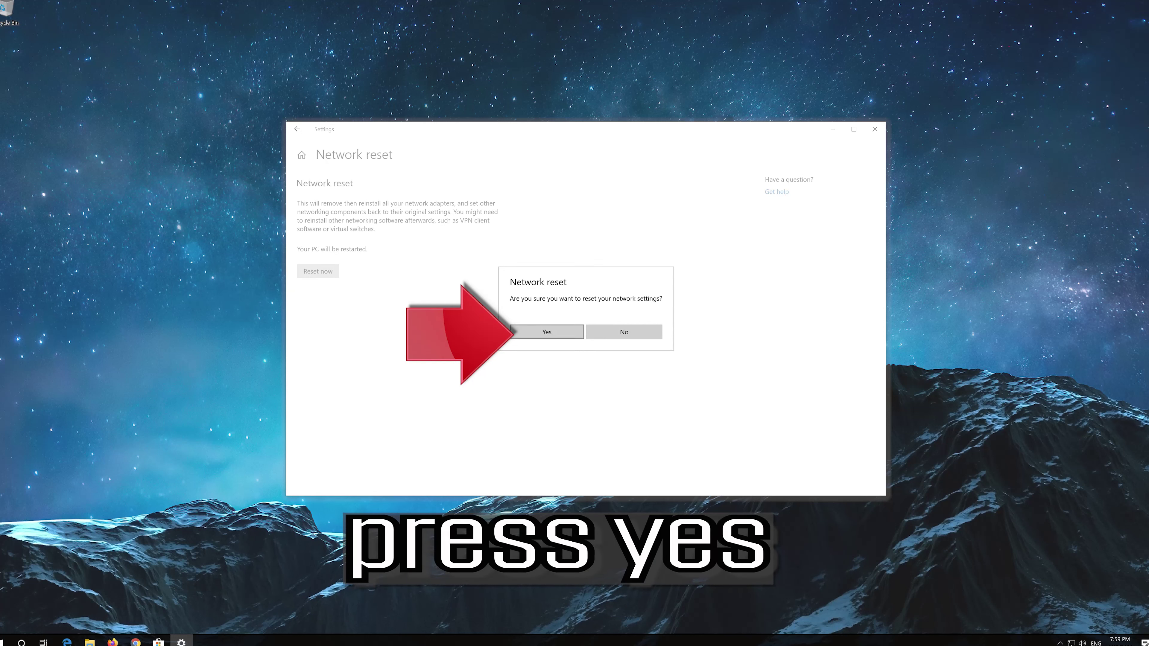
pyautogui.click(547, 335)
pyautogui.click(546, 334)
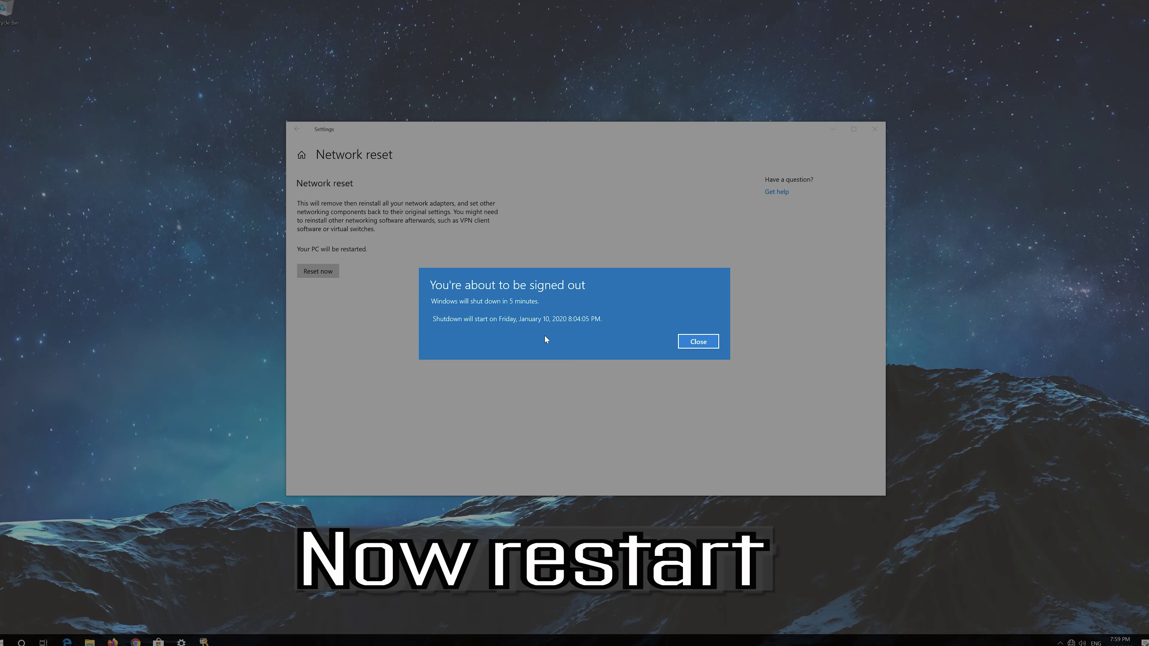
pyautogui.click(716, 342)
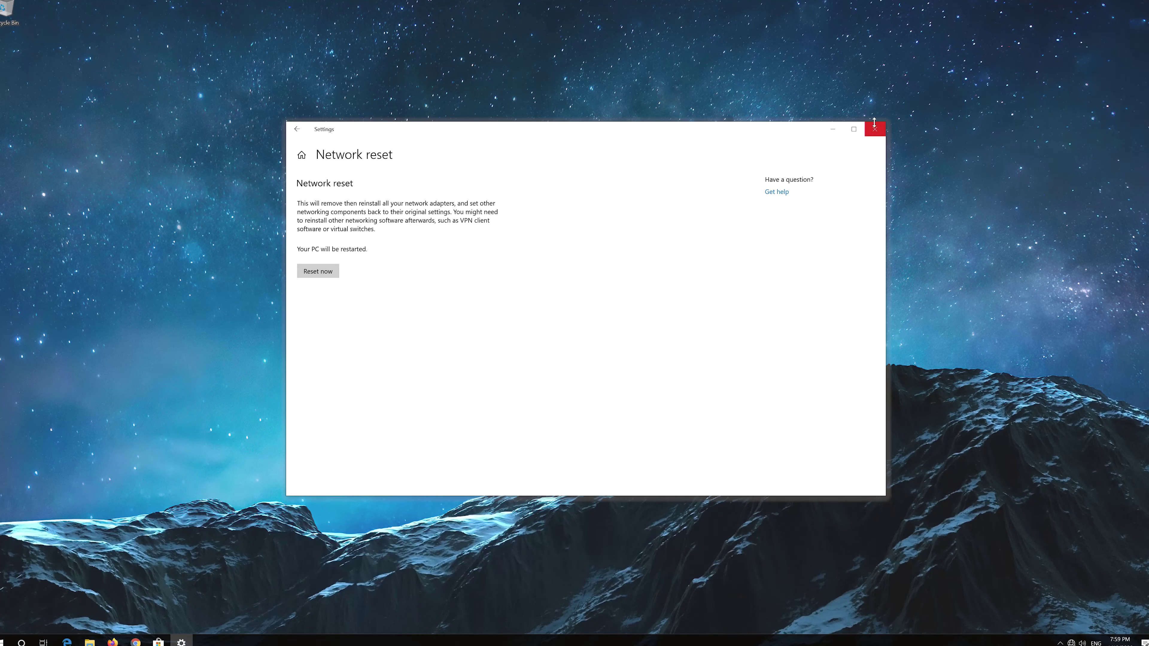
pyautogui.click(878, 134)
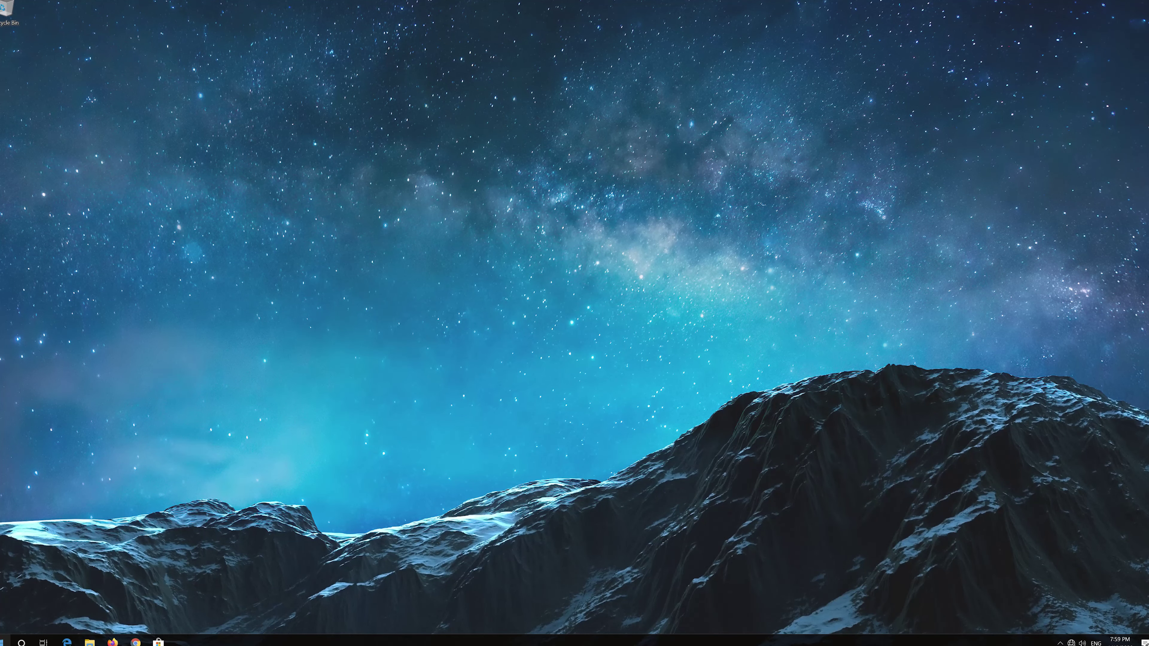
# Restart the computer and allow the PC to be discoverable by other devices on the network.
pyautogui.click(5, 642)
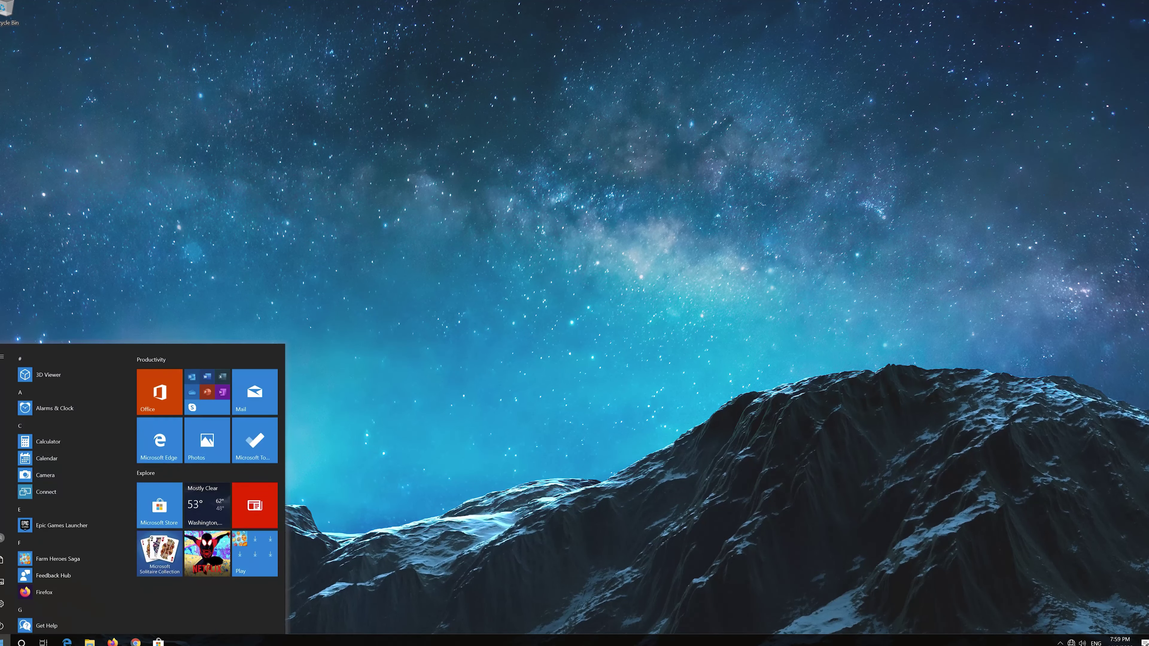
pyautogui.click(3, 620)
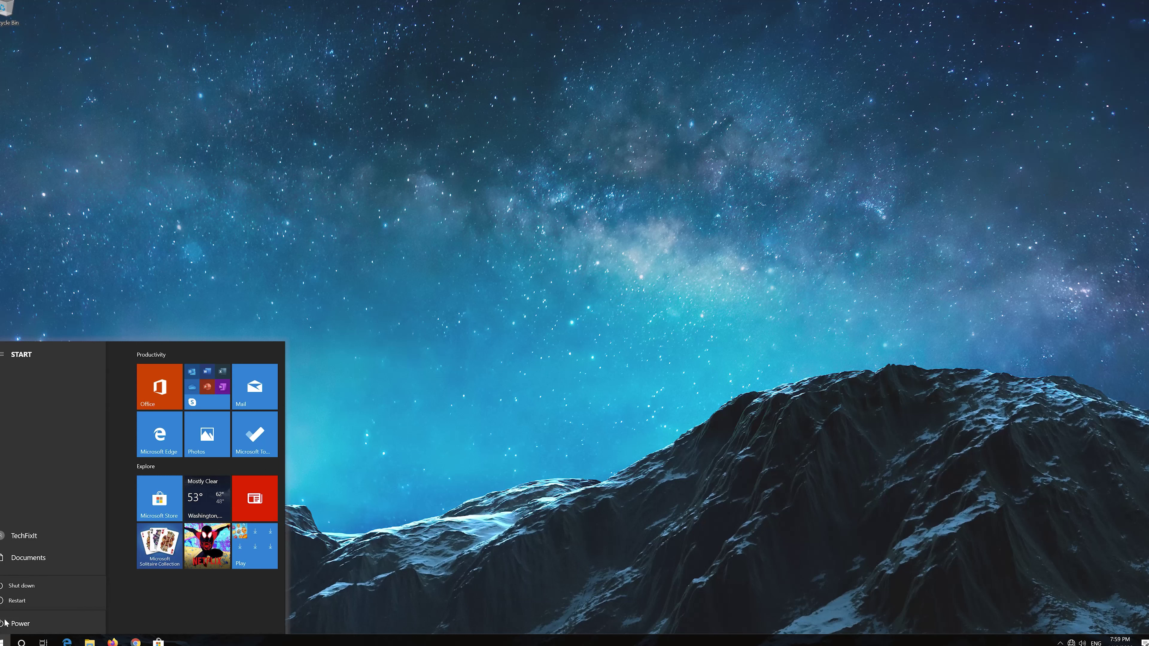
pyautogui.click(12, 600)
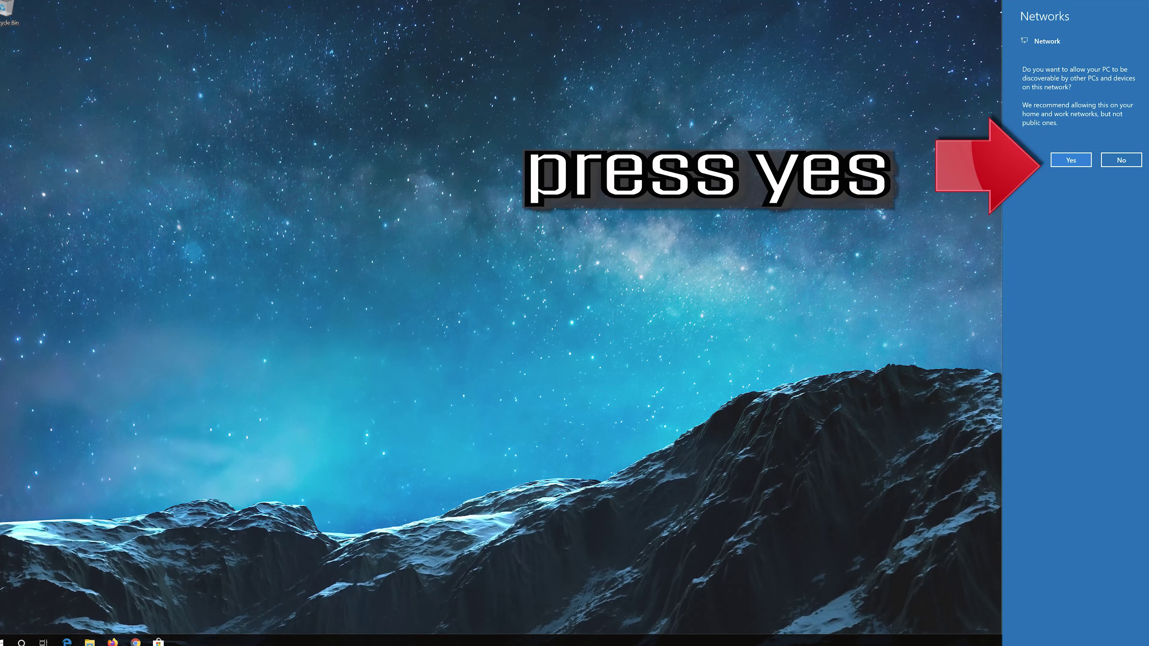
pyautogui.click(1067, 163)
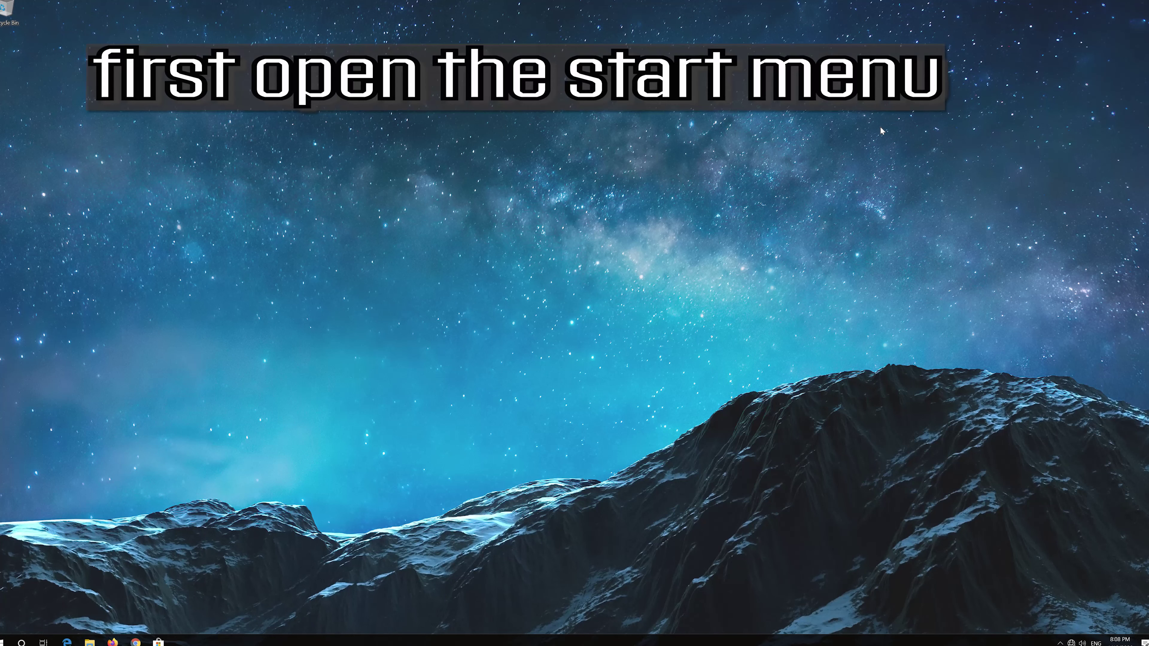
# Open the Troubleshoot page in the Update & Security section of Windows Settings.
pyautogui.press('super')
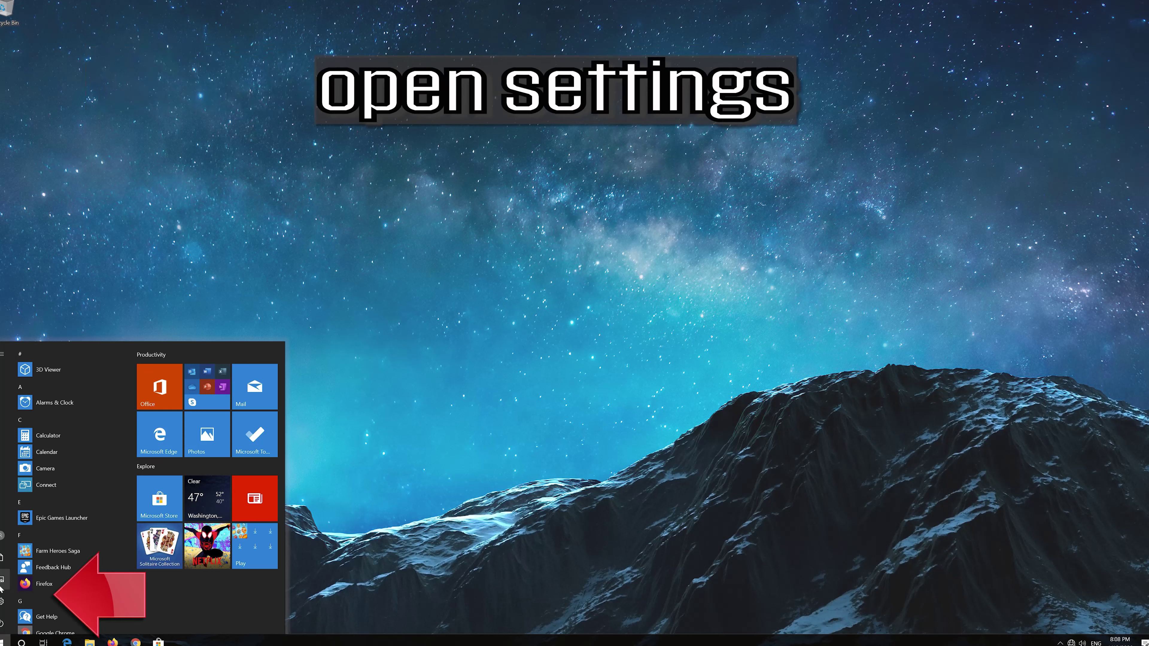
pyautogui.moveTo(3, 602)
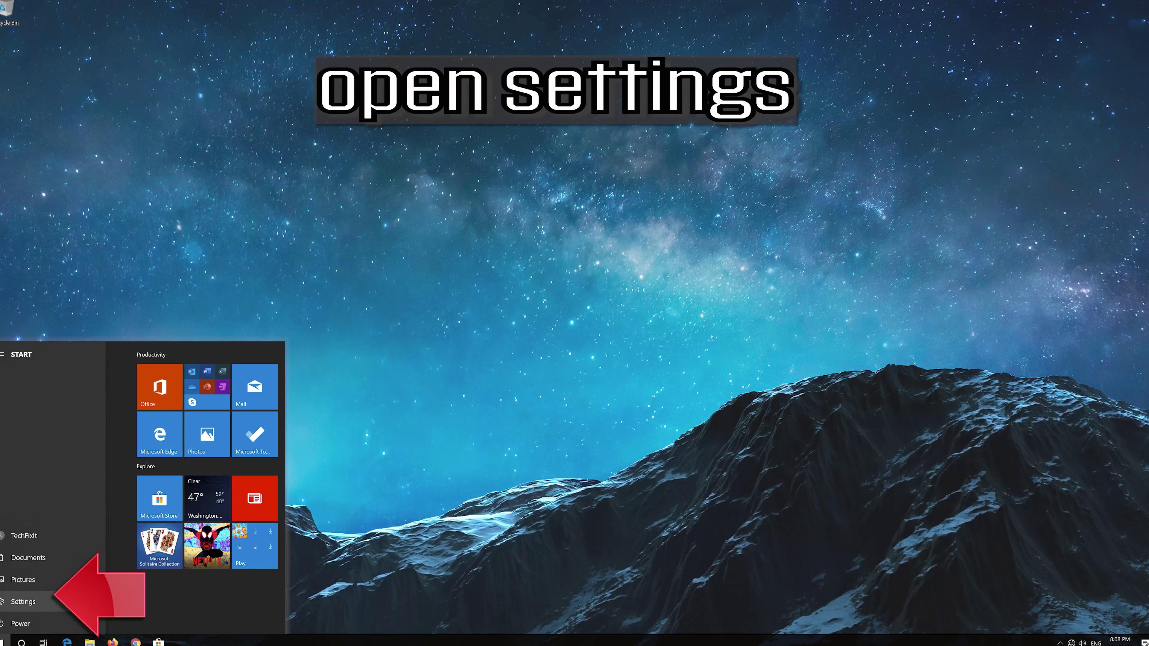
pyautogui.click(69, 601)
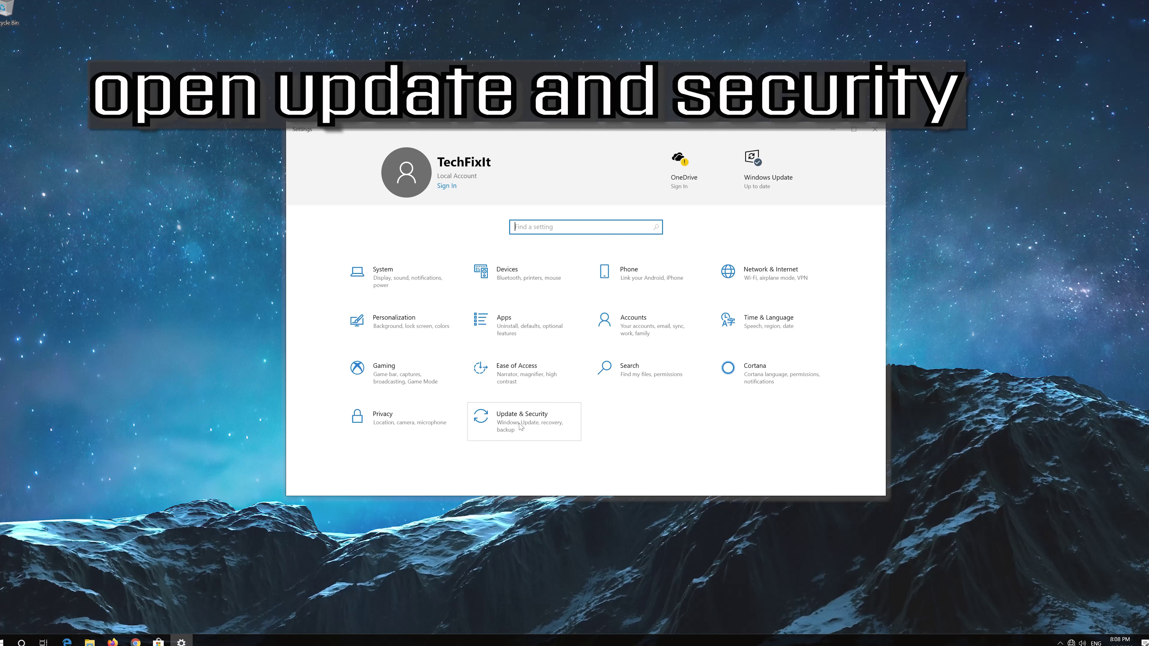
pyautogui.click(511, 429)
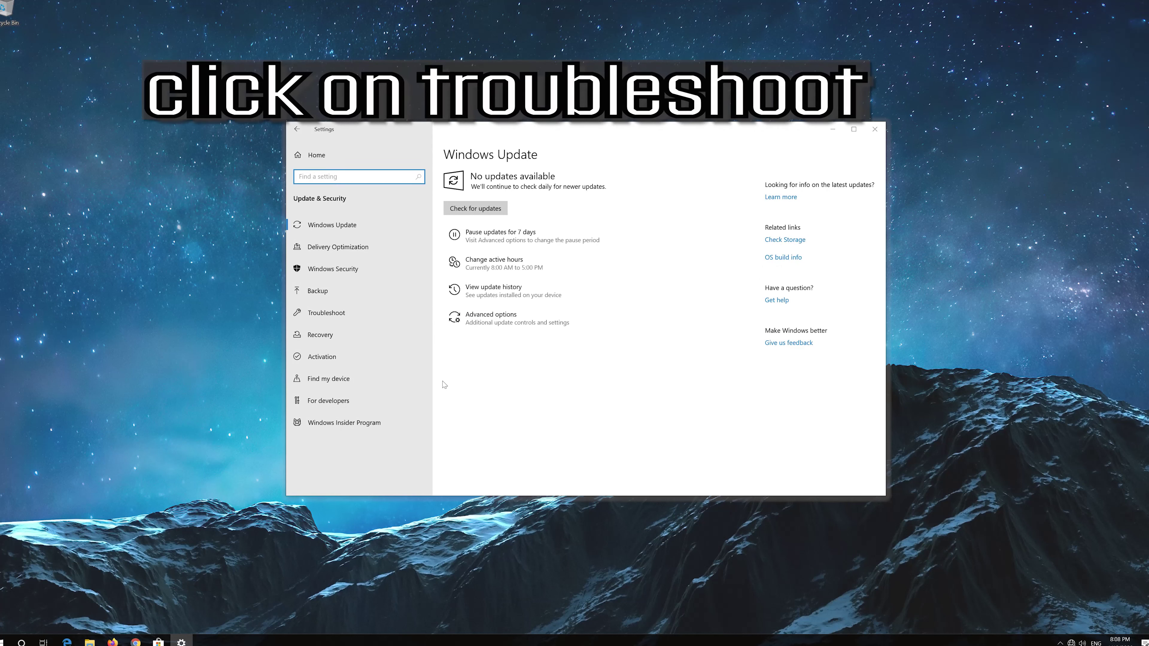
pyautogui.click(369, 316)
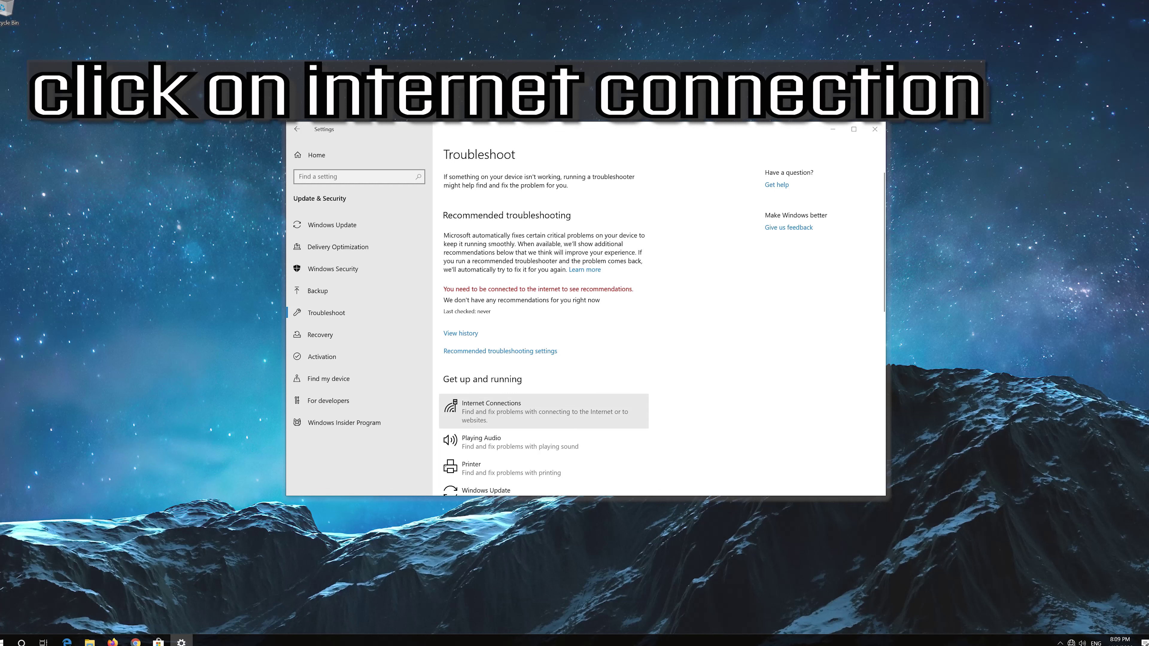
# Run the Internet Connections troubleshooter and have it troubleshoot the connection to the Internet.
pyautogui.click(541, 417)
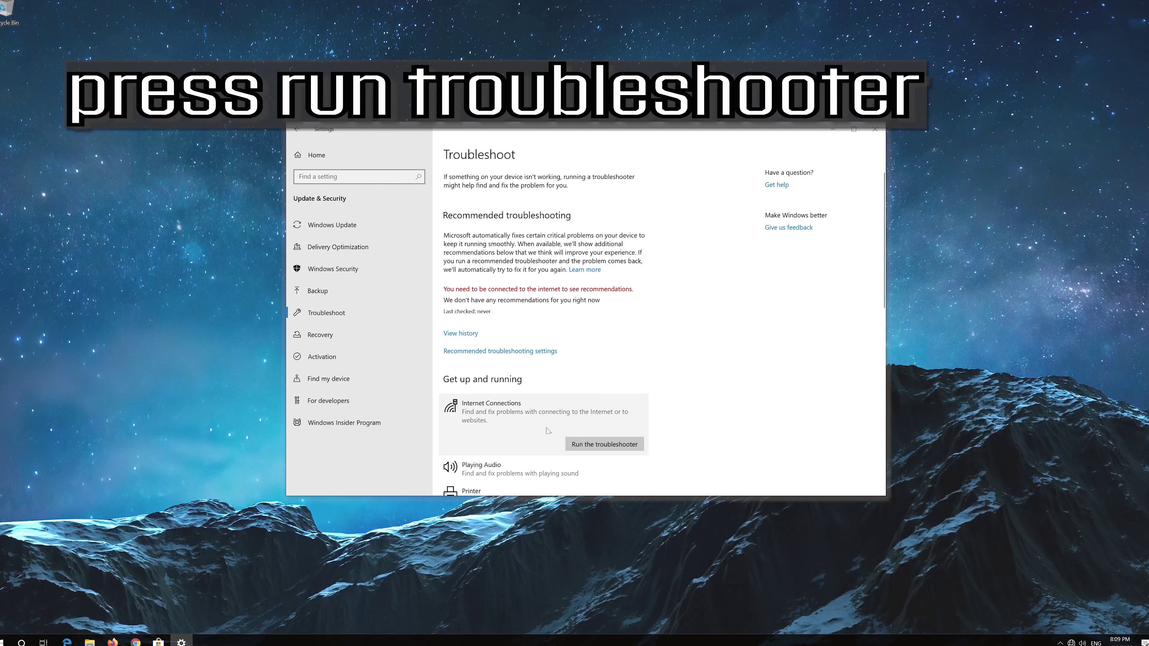
pyautogui.click(605, 442)
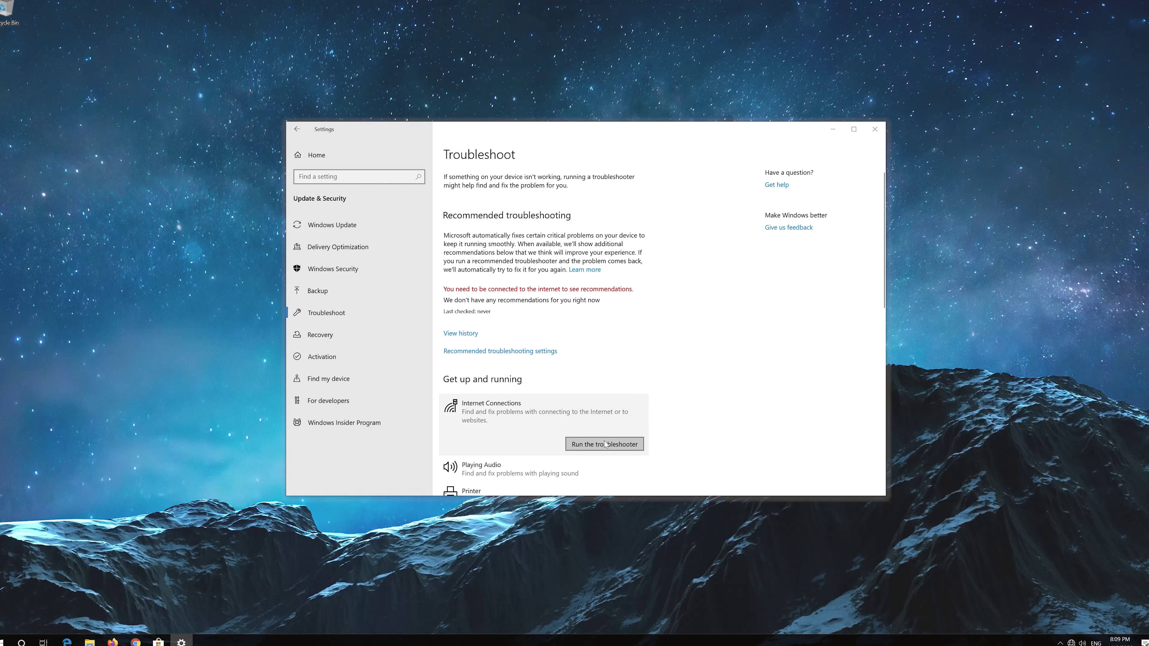
pyautogui.click(602, 445)
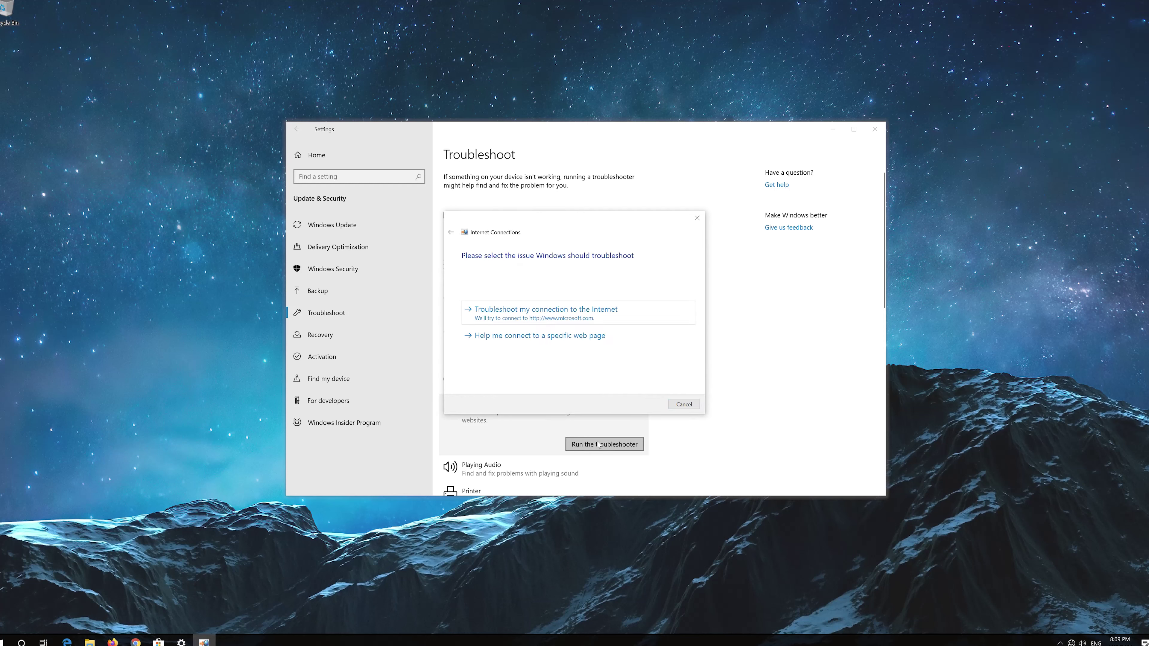
pyautogui.click(546, 310)
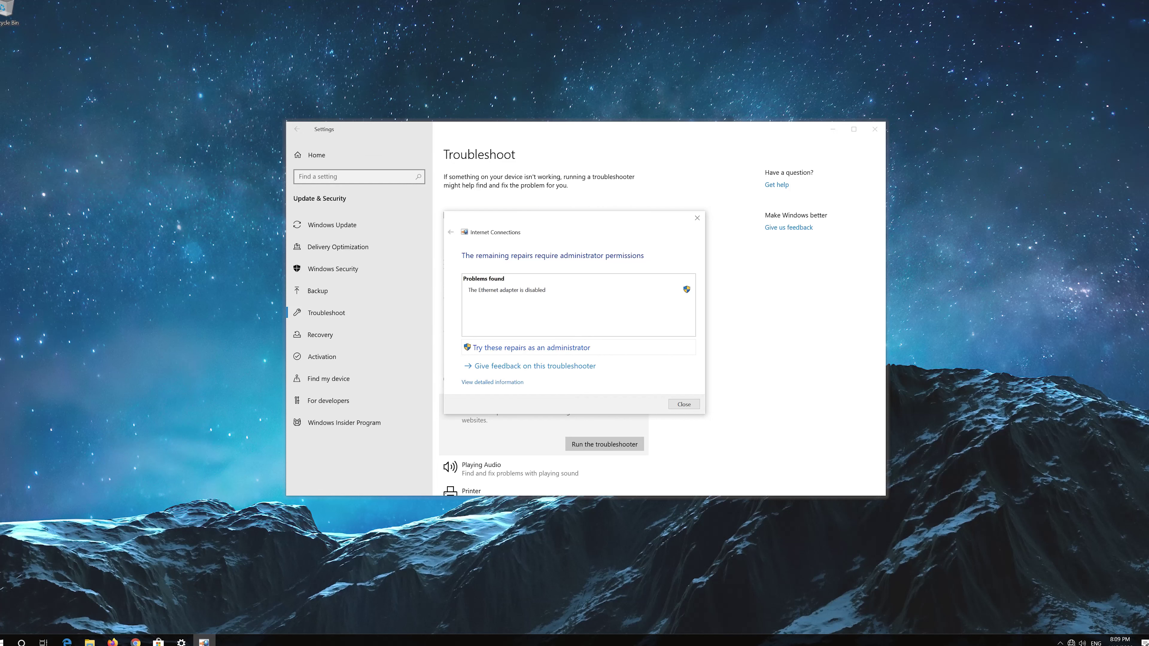
# Try the troubleshooter's remaining repairs as an administrator, and close the troubleshooter and Settings.
pyautogui.click(574, 348)
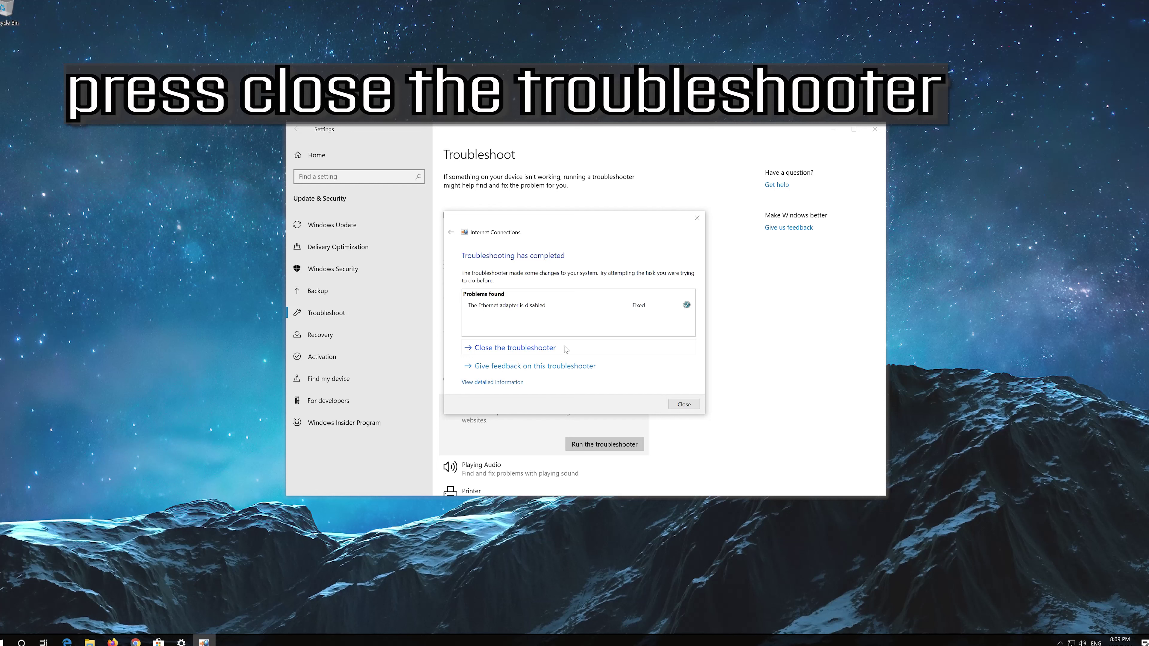
pyautogui.click(574, 352)
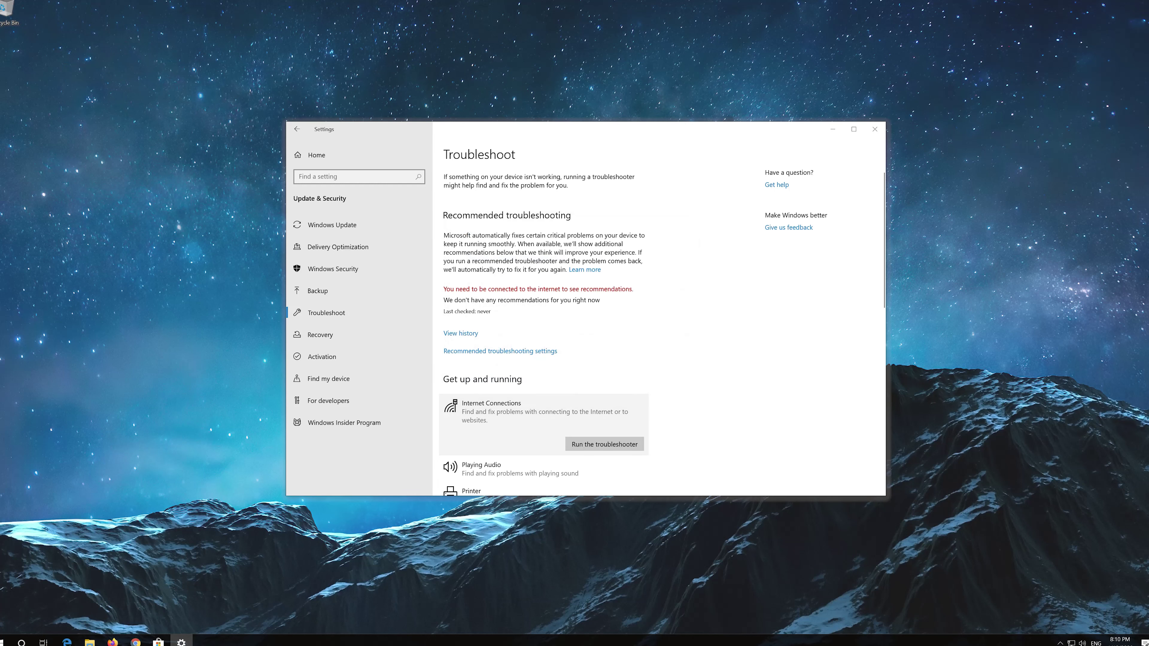
pyautogui.click(871, 128)
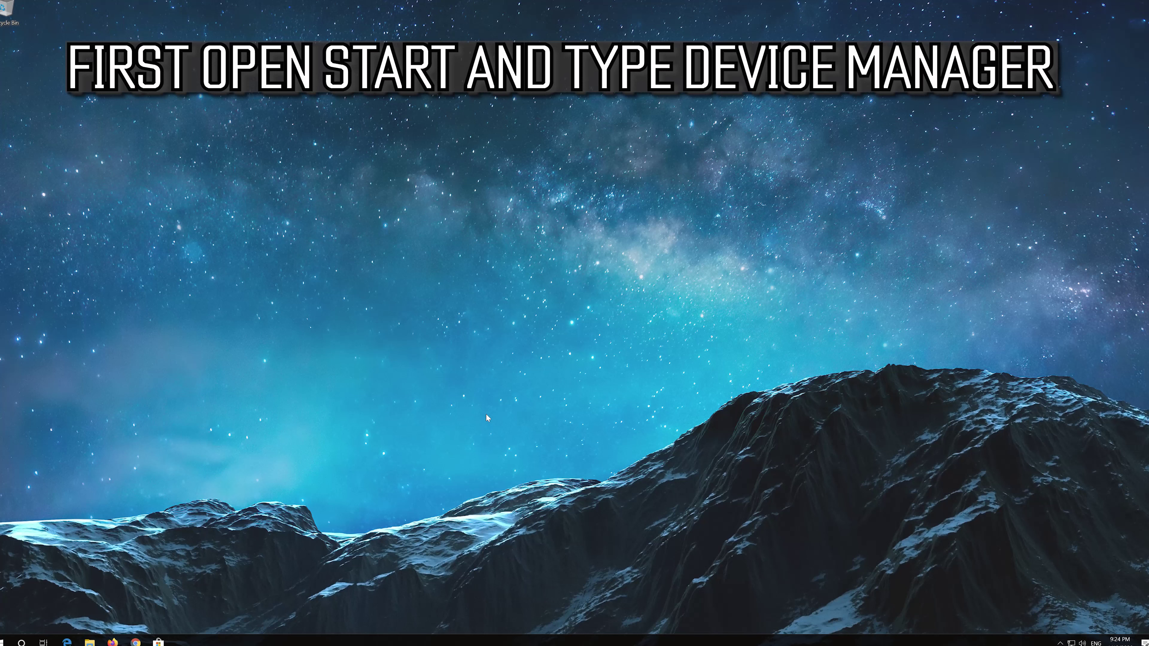
# Search Windows for "device manager", open Device Manager and expand its Network adapters category.
pyautogui.press('super')
pyautogui.write('devi')
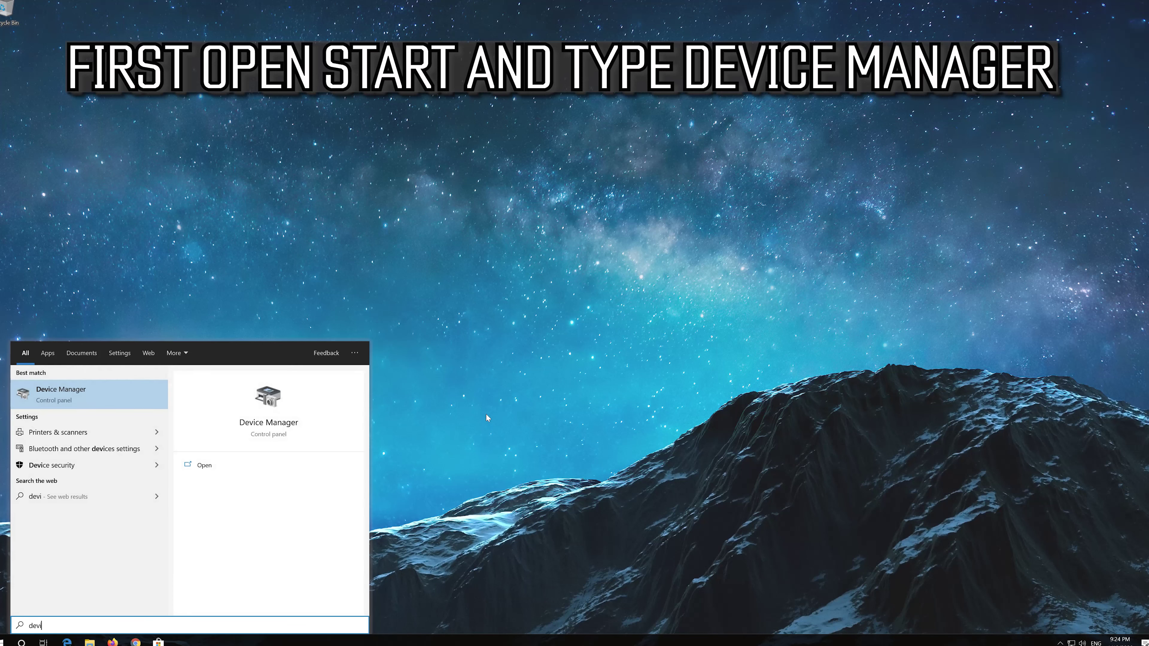
pyautogui.write('ce manager')
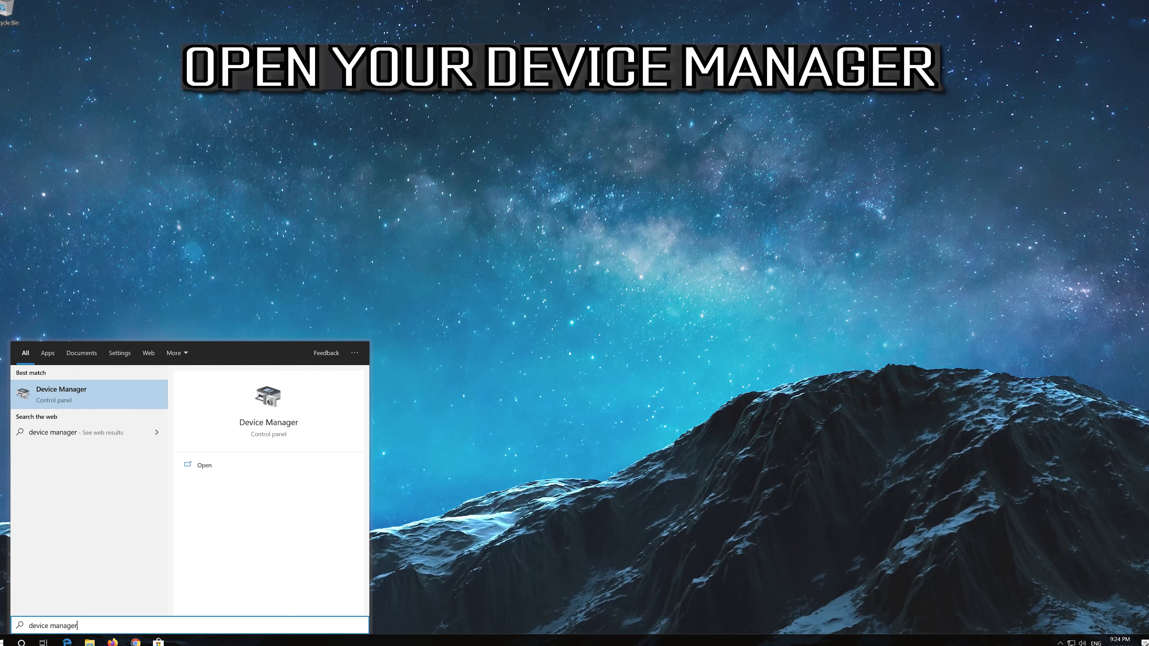
pyautogui.click(77, 395)
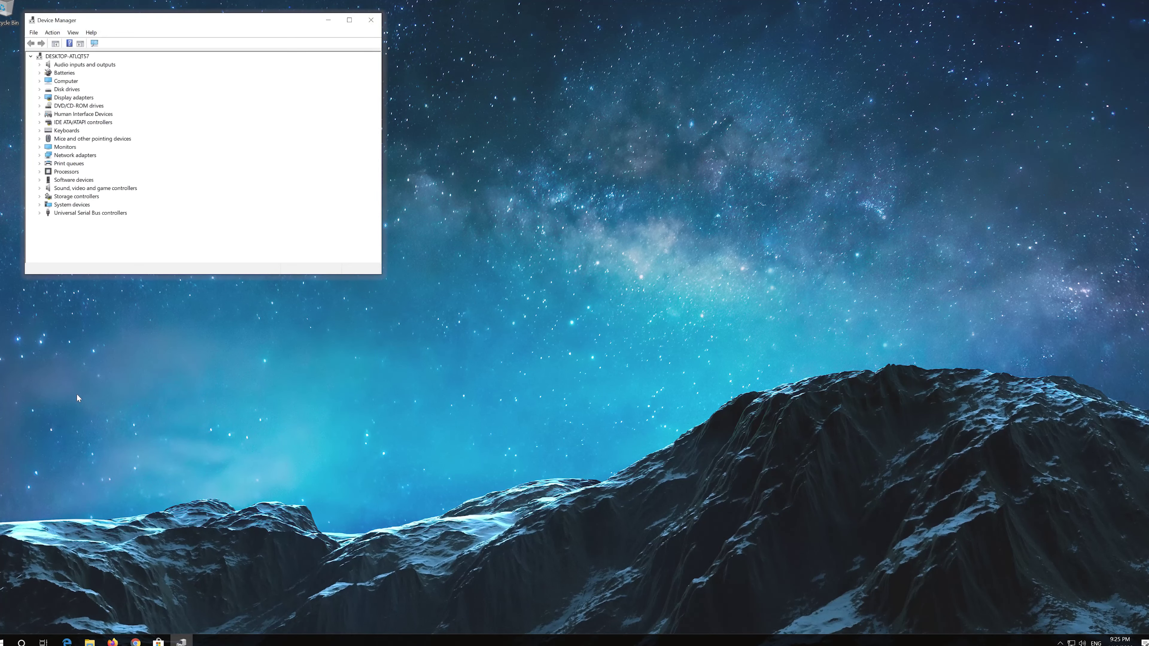
pyautogui.moveTo(205, 26); pyautogui.dragTo(515, 150)
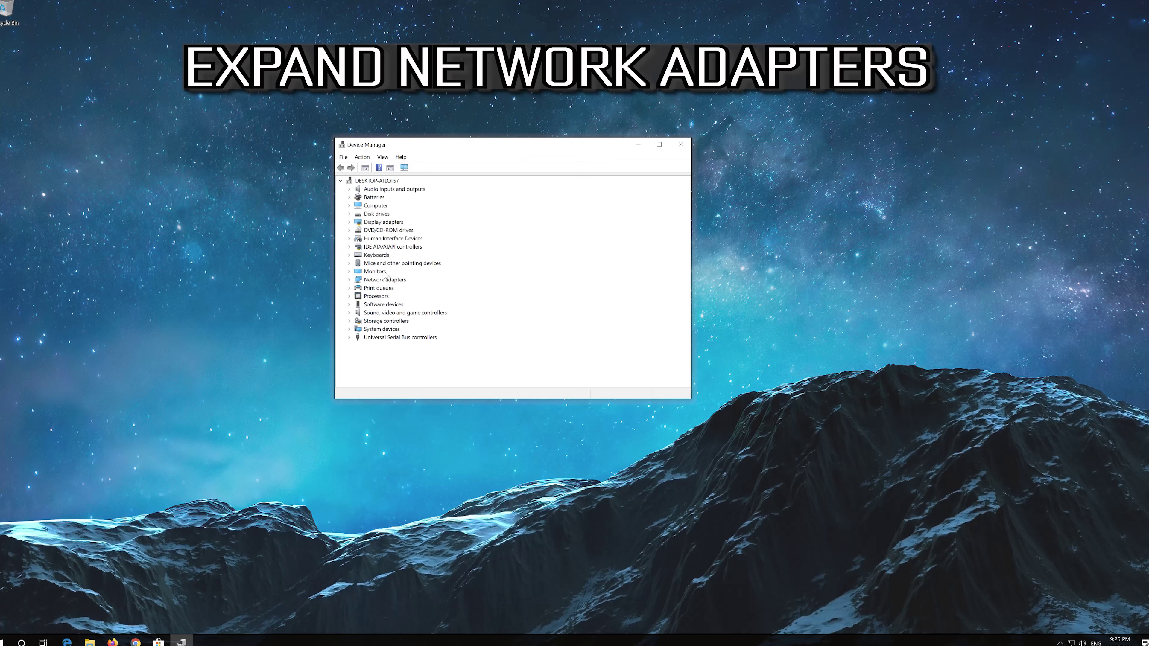
pyautogui.click(350, 280)
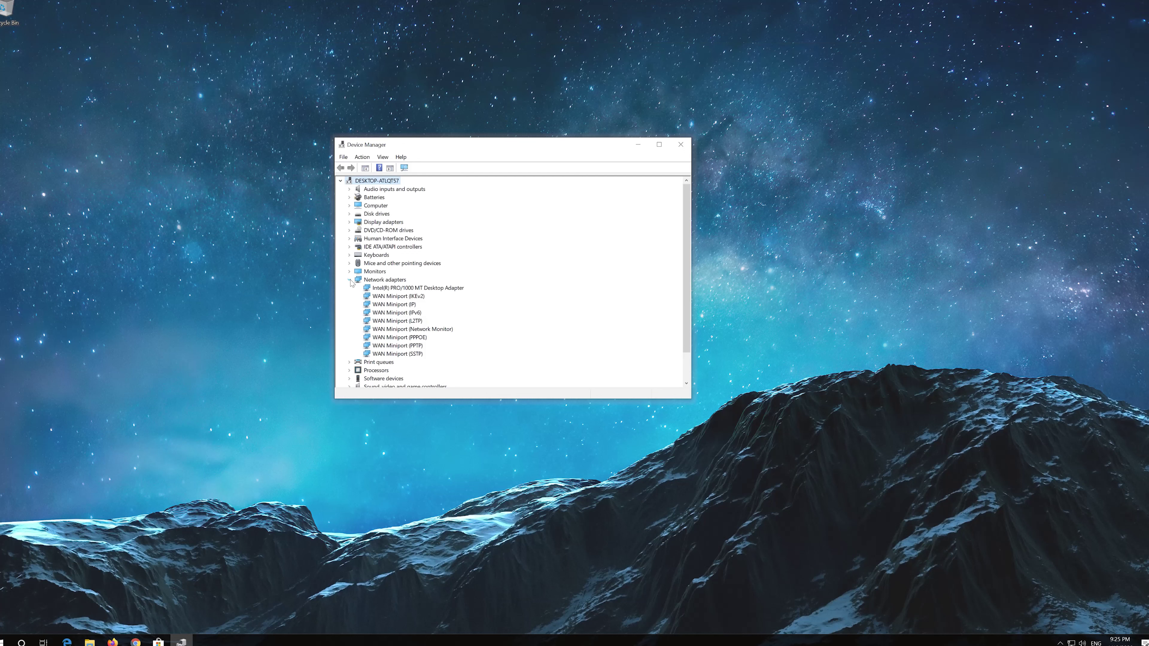
# Uninstall the Intel(R) PRO/1000 MT Desktop Adapter device, confirm the removal and close Device Manager.
pyautogui.click(387, 290)
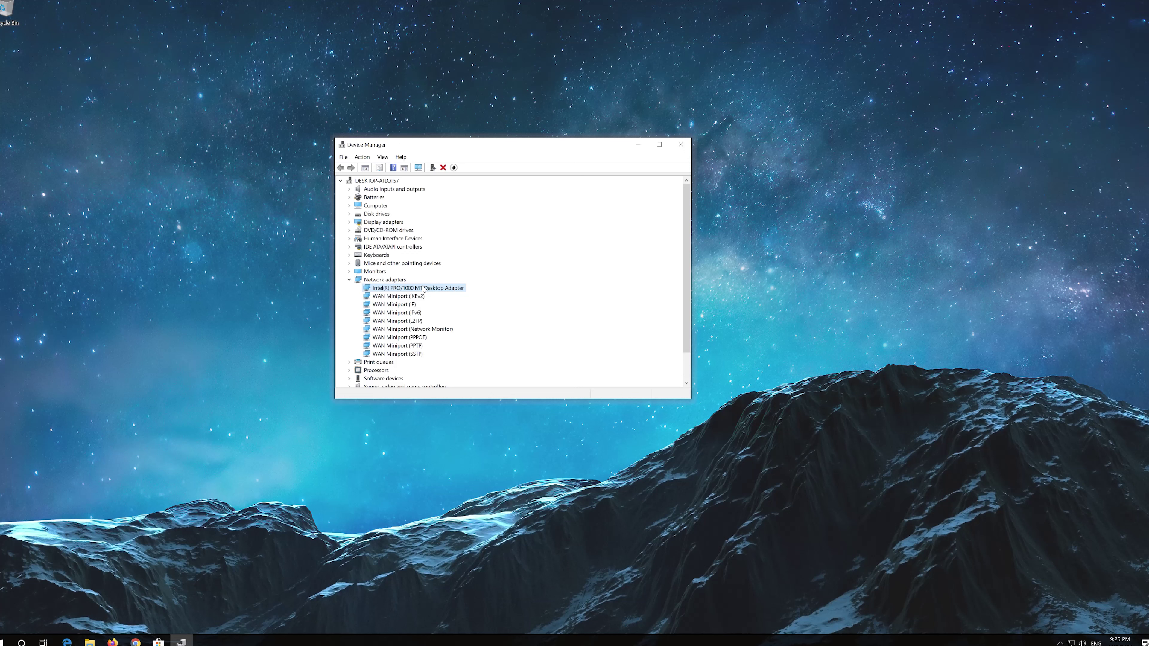
pyautogui.rightClick(423, 289)
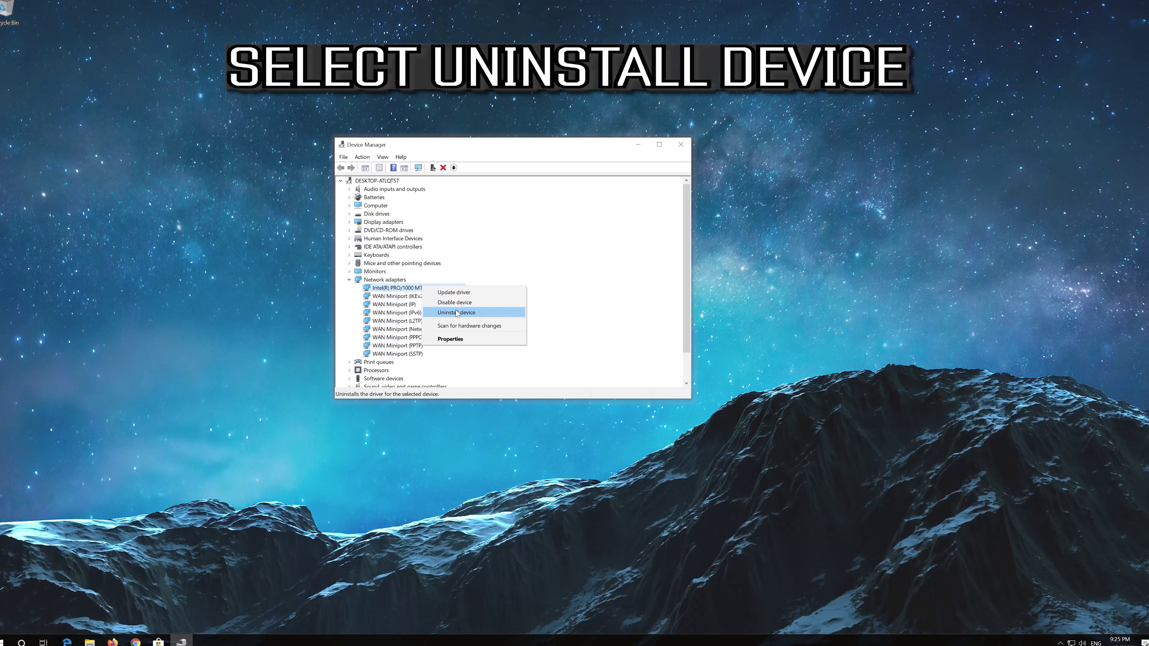
pyautogui.click(478, 316)
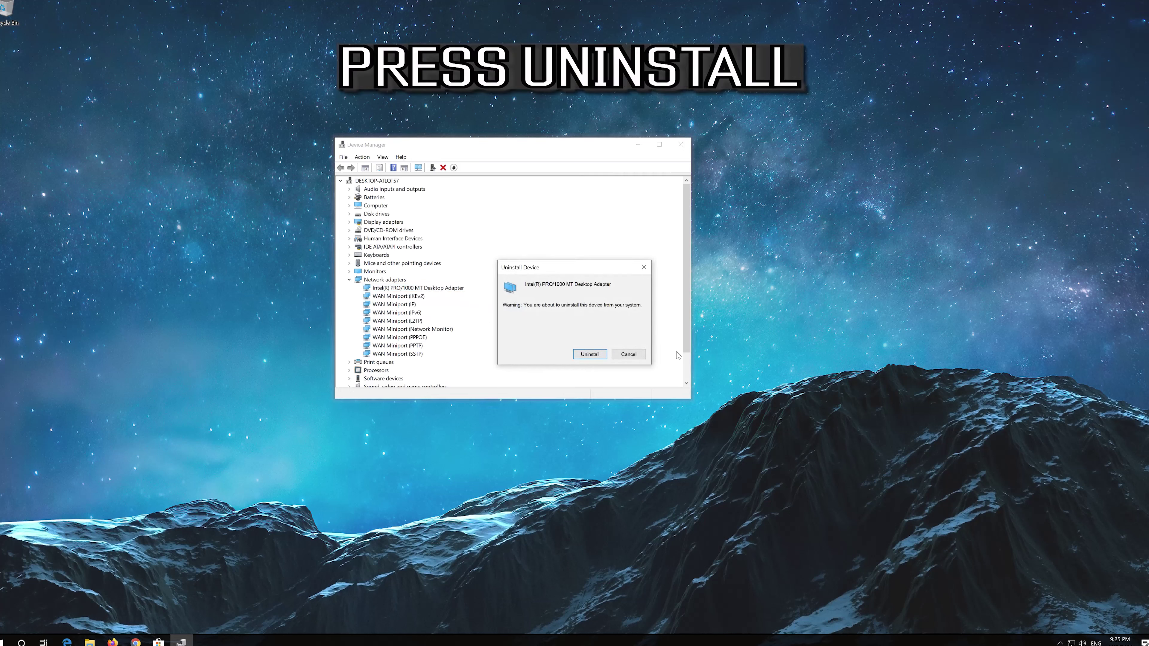
pyautogui.click(590, 355)
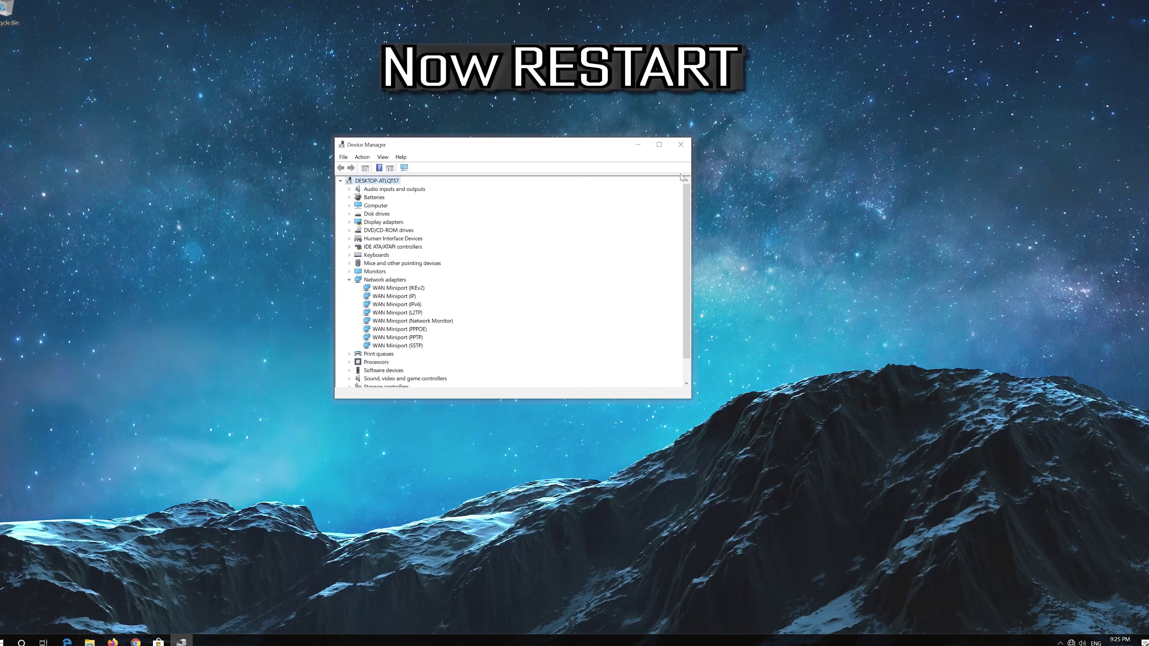
pyautogui.click(685, 146)
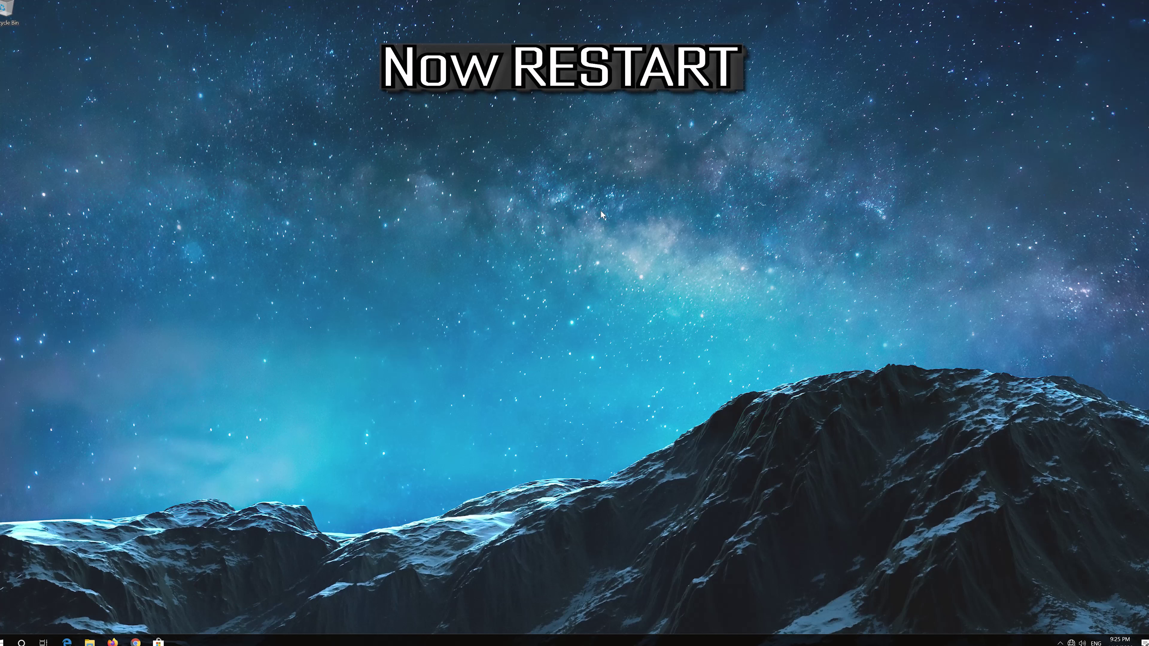
# Restart the computer and open Firefox to check the internet connection.
pyautogui.click(4, 641)
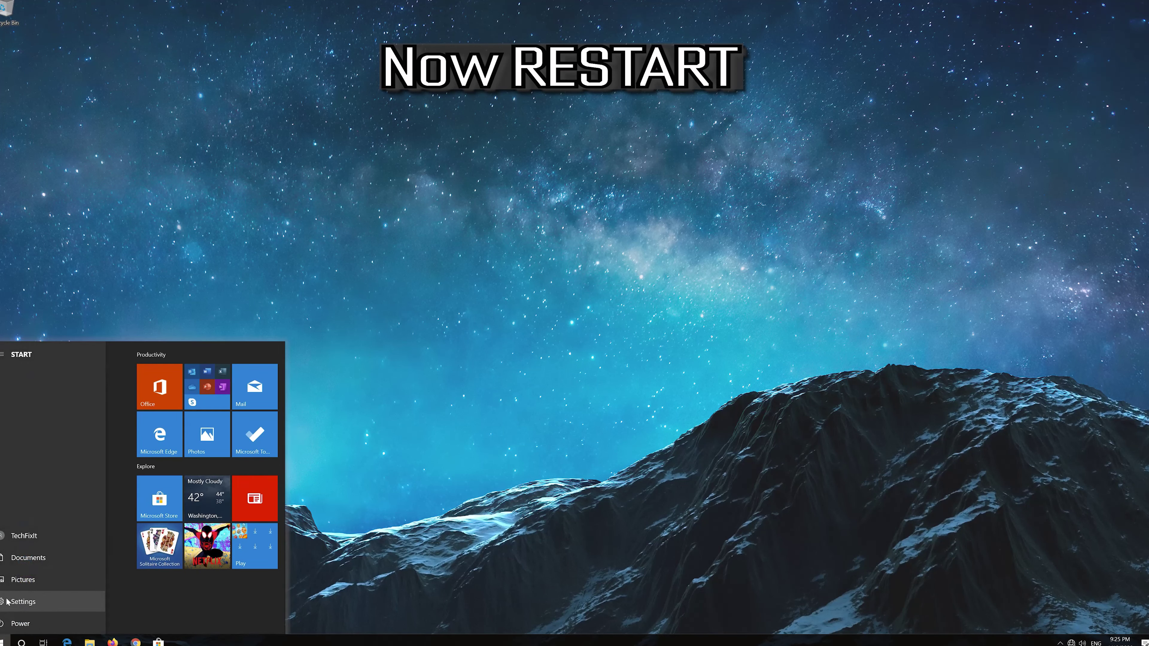
pyautogui.click(18, 624)
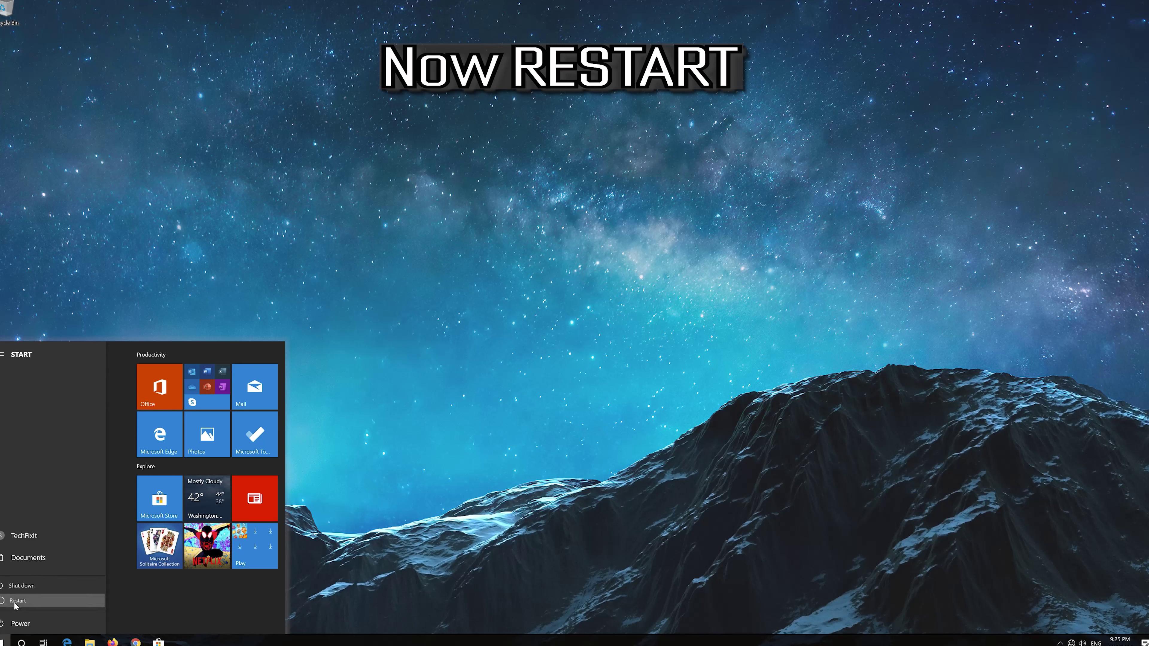
pyautogui.click(16, 602)
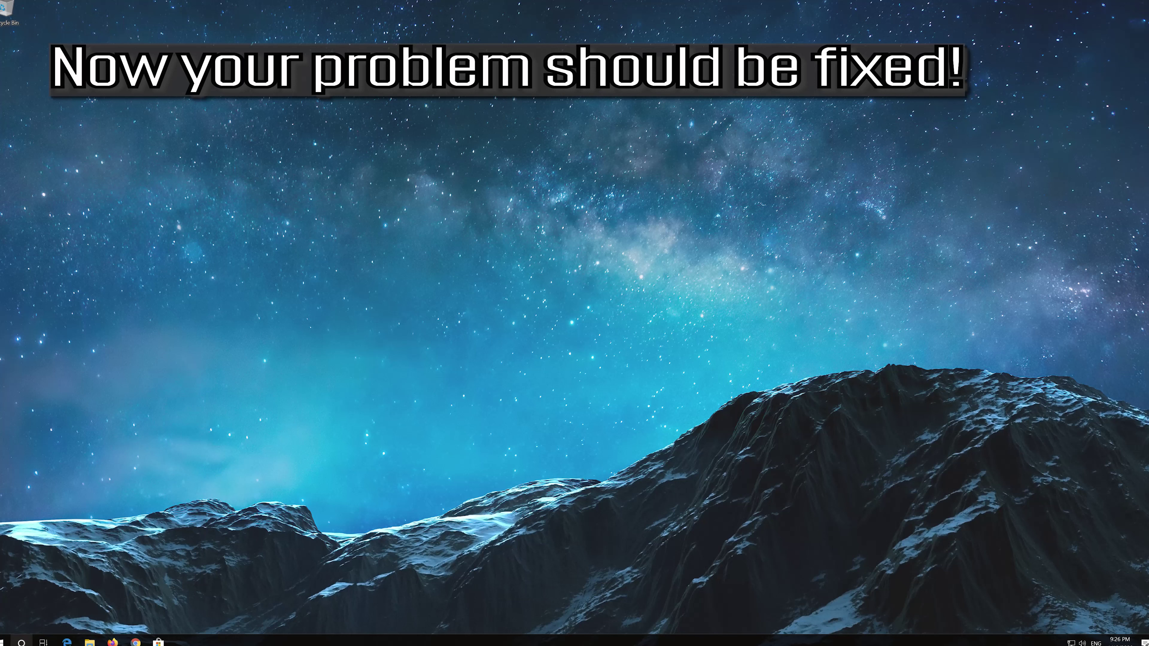
pyautogui.click(112, 642)
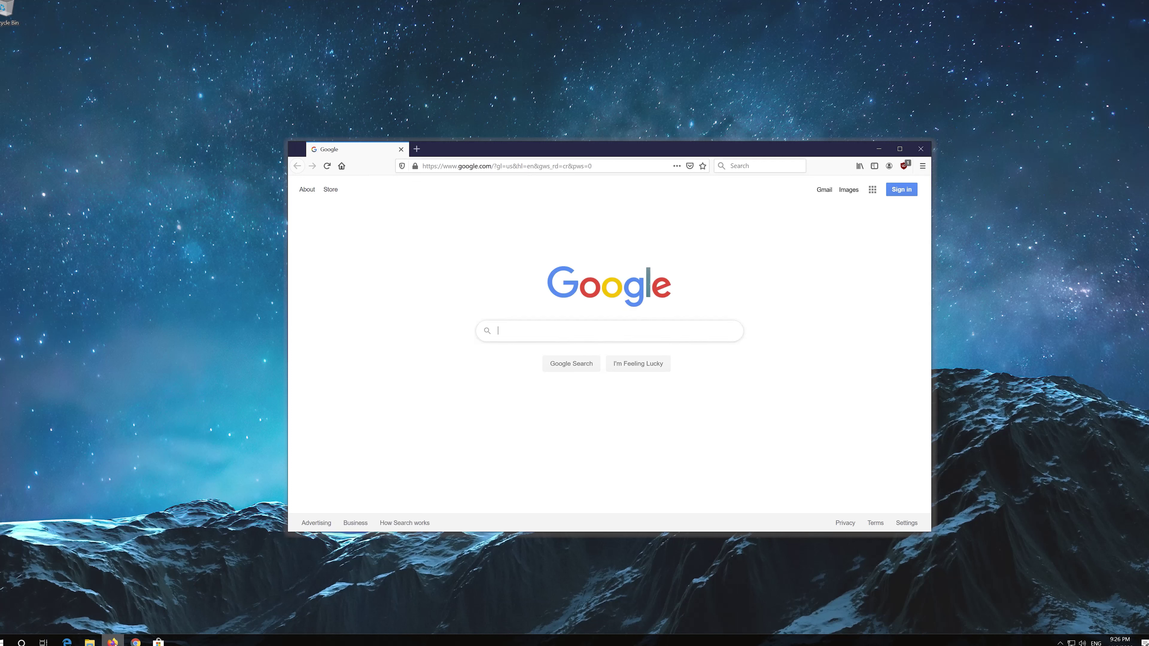